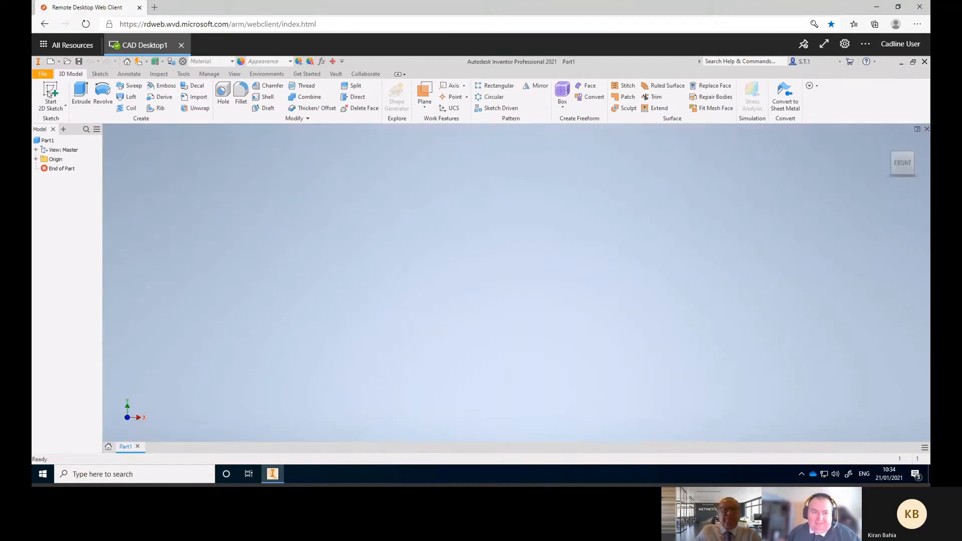
- Start a sketch on the front (XY) origin plane and draw a rectangle from the origin, about 22.8 by 14.6 mm
{"action": "left_click", "coordinate": [48, 94]}
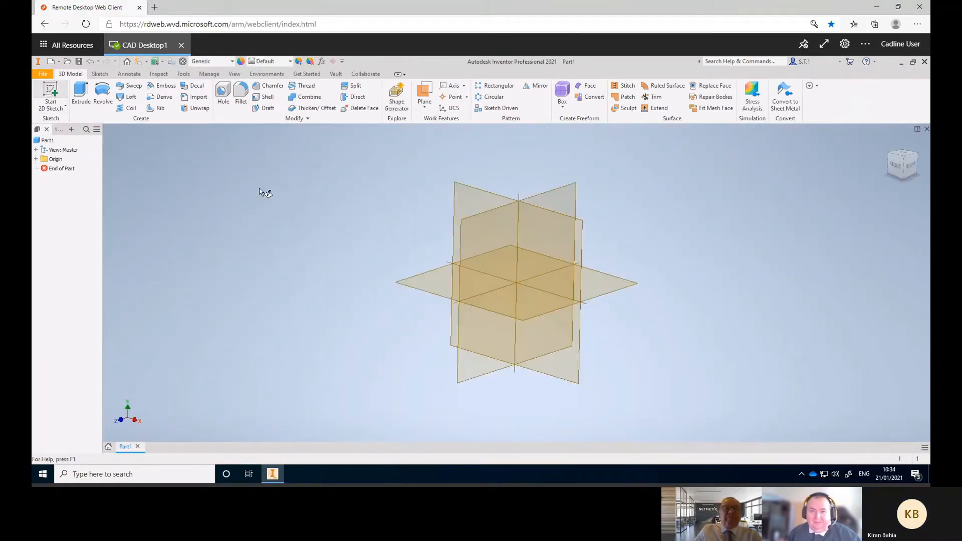
{"action": "left_click", "coordinate": [488, 189]}
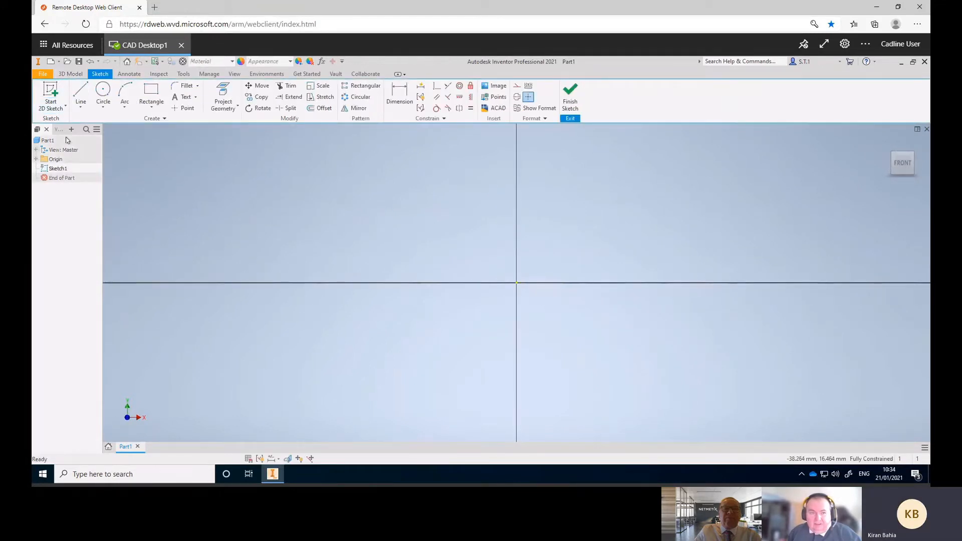
{"action": "left_click", "coordinate": [151, 92]}
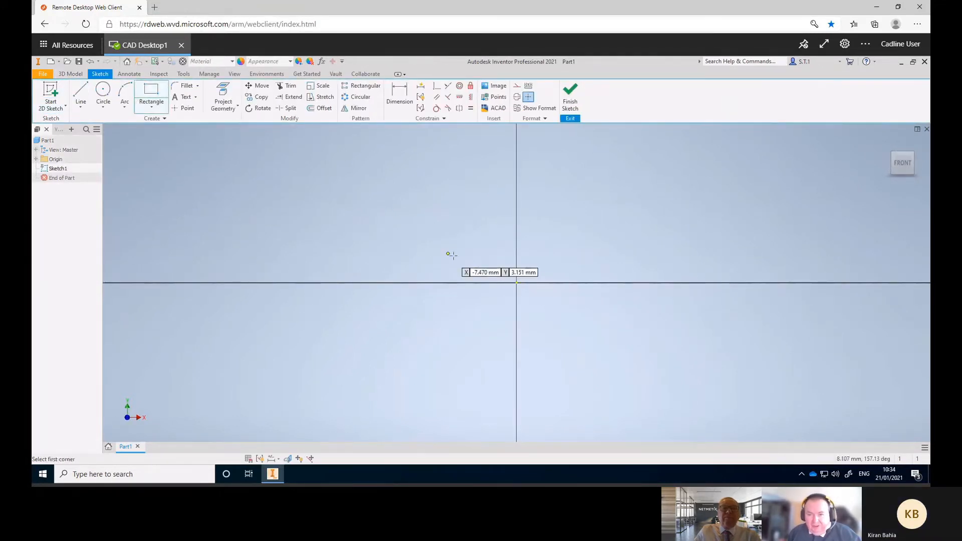
{"action": "left_click", "coordinate": [516, 282]}
{"action": "left_click", "coordinate": [727, 148]}
- Dimension the rectangle's bottom edge and left edge, setting the width and the height to 1000 mm each
{"action": "key", "text": "d"}
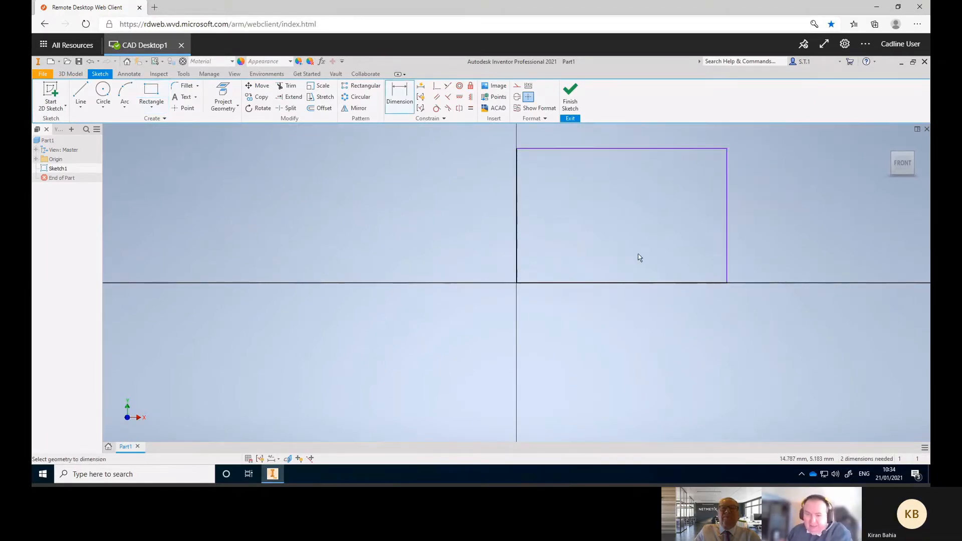
{"action": "left_click", "coordinate": [624, 284]}
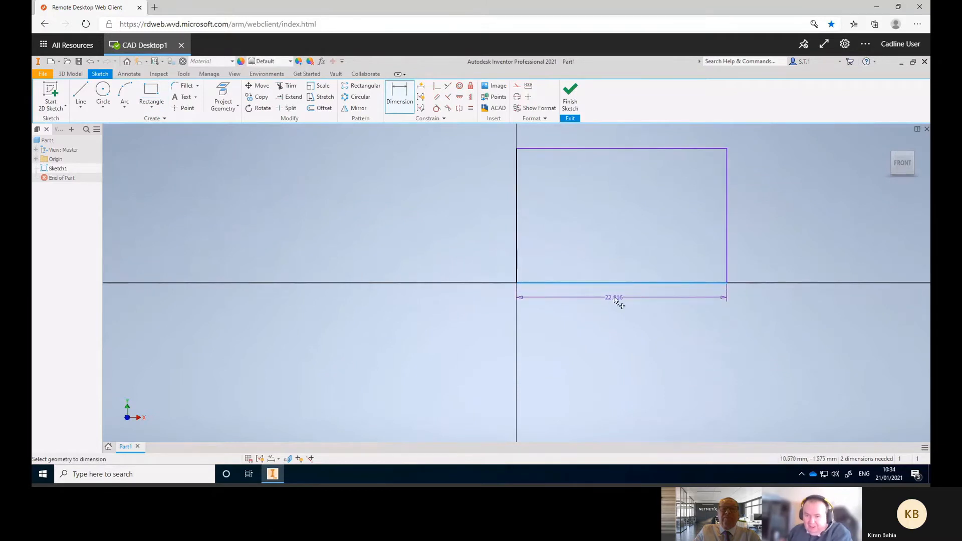
{"action": "left_click", "coordinate": [616, 296]}
{"action": "type", "text": "1000"}
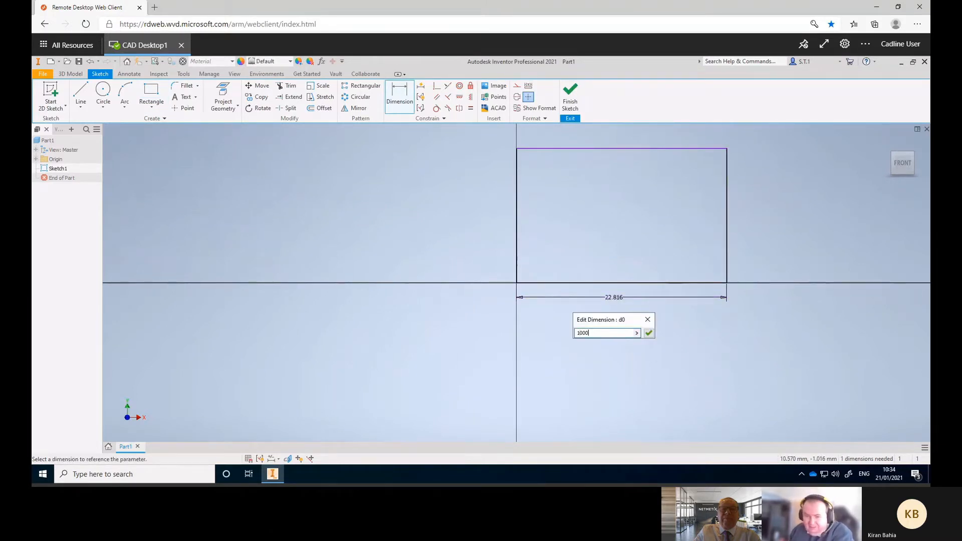
{"action": "key", "text": "Return"}
{"action": "left_click", "coordinate": [516, 227]}
{"action": "left_click", "coordinate": [494, 224]}
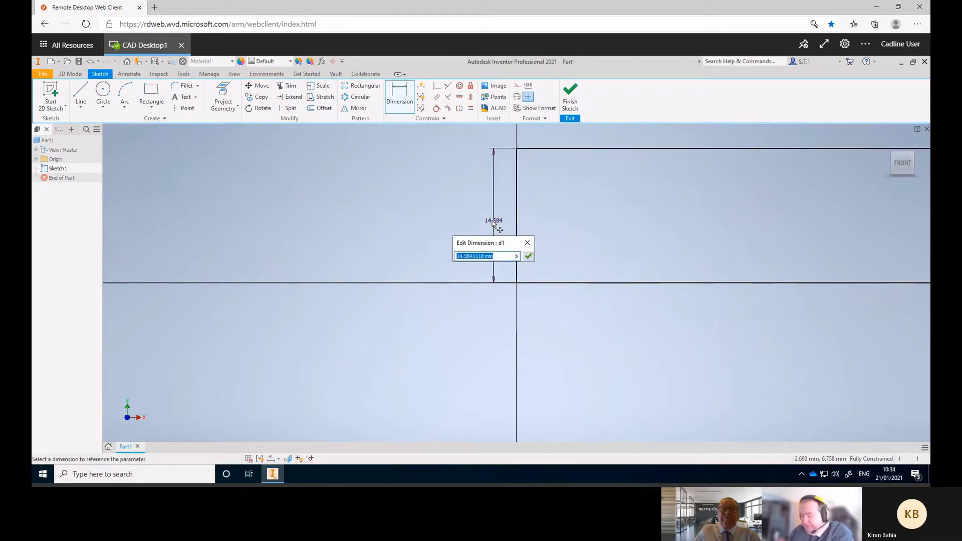
{"action": "type", "text": "1000"}
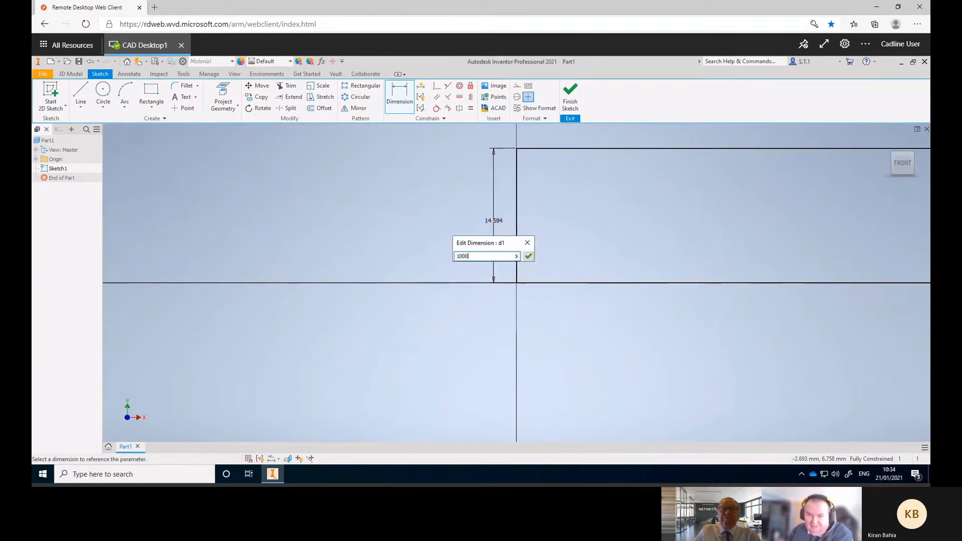
{"action": "key", "text": "Return"}
- Finish the sketch and extrude the square profile into a solid plate
{"action": "left_click", "coordinate": [570, 94]}
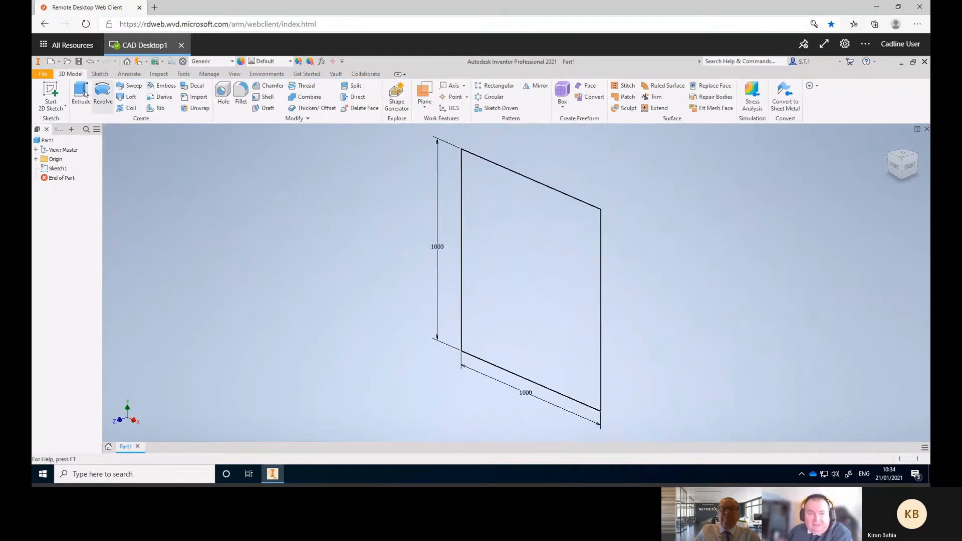
{"action": "left_click", "coordinate": [80, 91]}
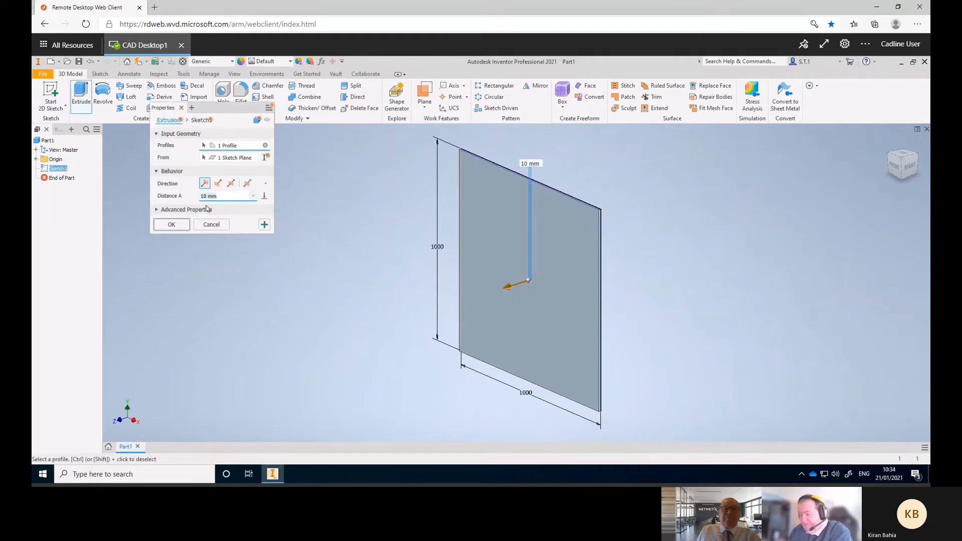
{"action": "key", "text": "Return"}
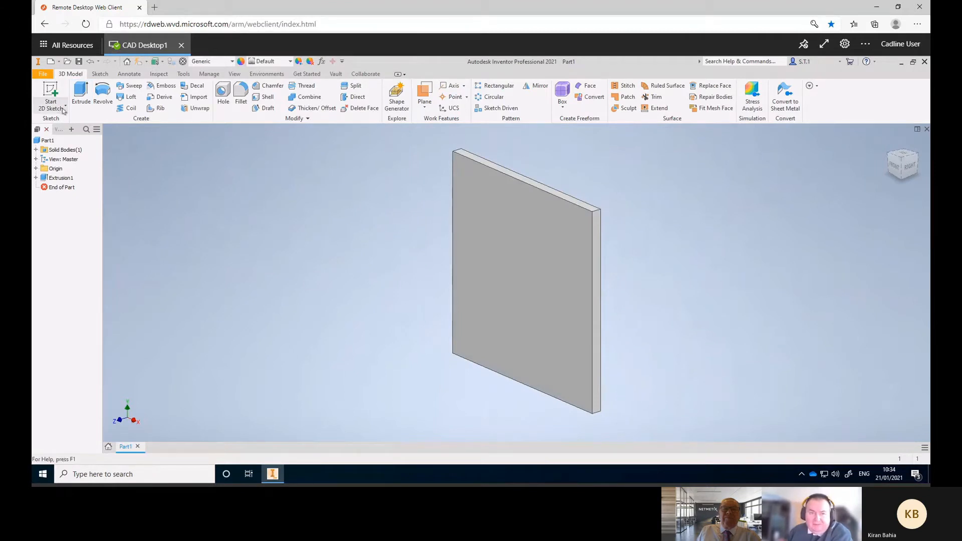
- Add a counterbored through hole near the front face's lower-left corner, entering a 10 mm diameter and locating it 10 mm from the left edge
{"action": "left_click", "coordinate": [219, 89]}
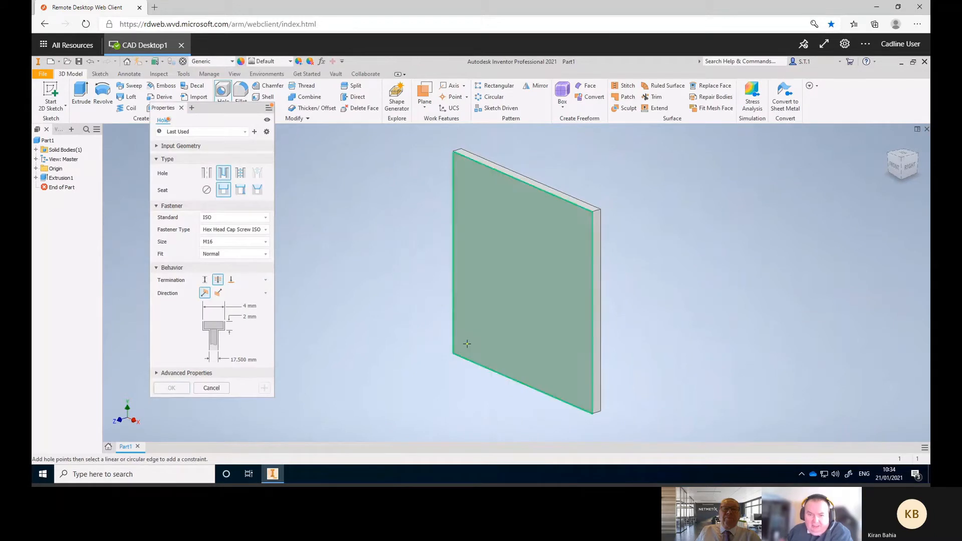
{"action": "left_click", "coordinate": [242, 360]}
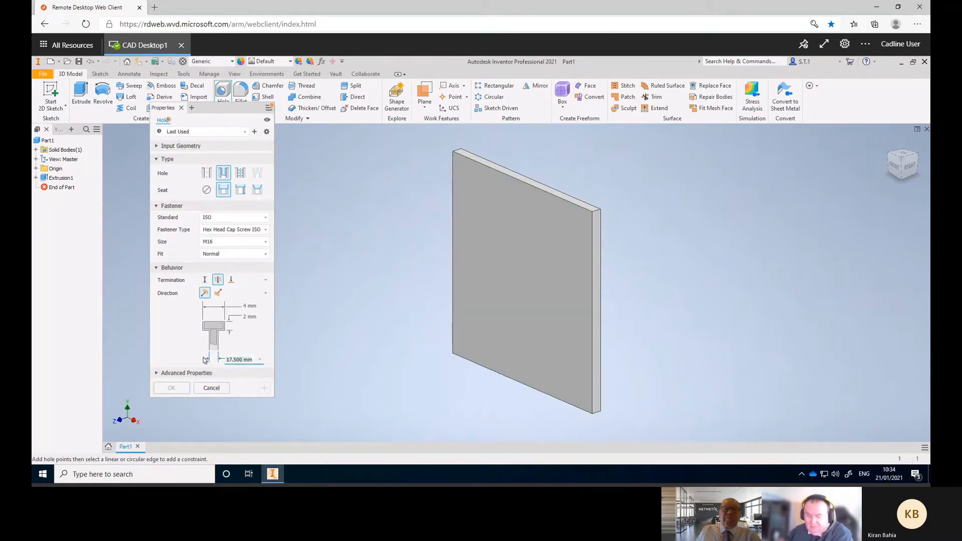
{"action": "type", "text": "10"}
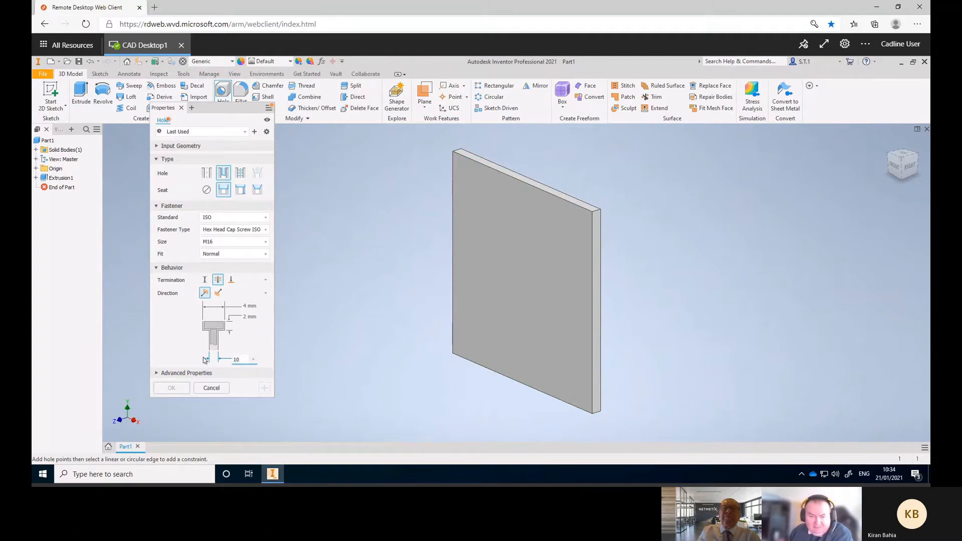
{"action": "left_click", "coordinate": [462, 347]}
{"action": "left_click", "coordinate": [453, 346]}
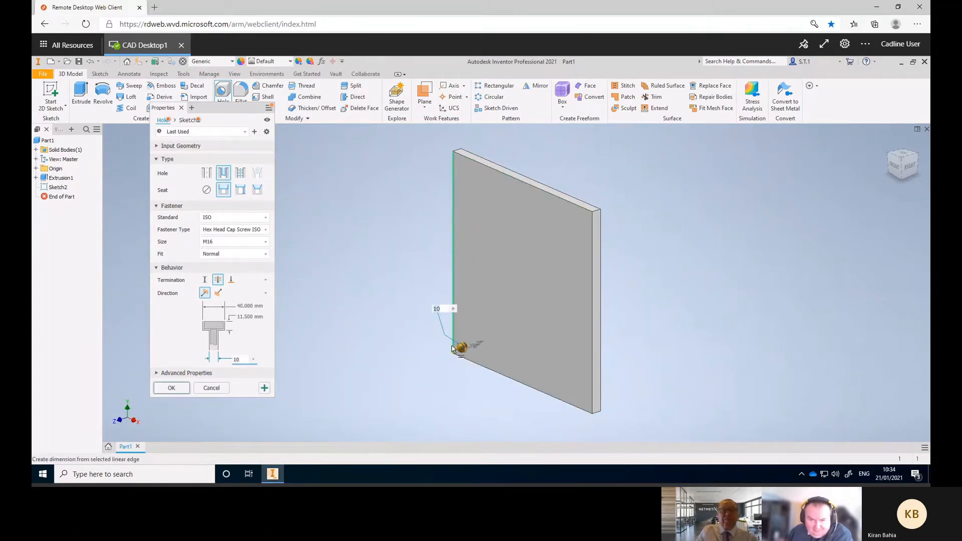
{"action": "left_click", "coordinate": [452, 350]}
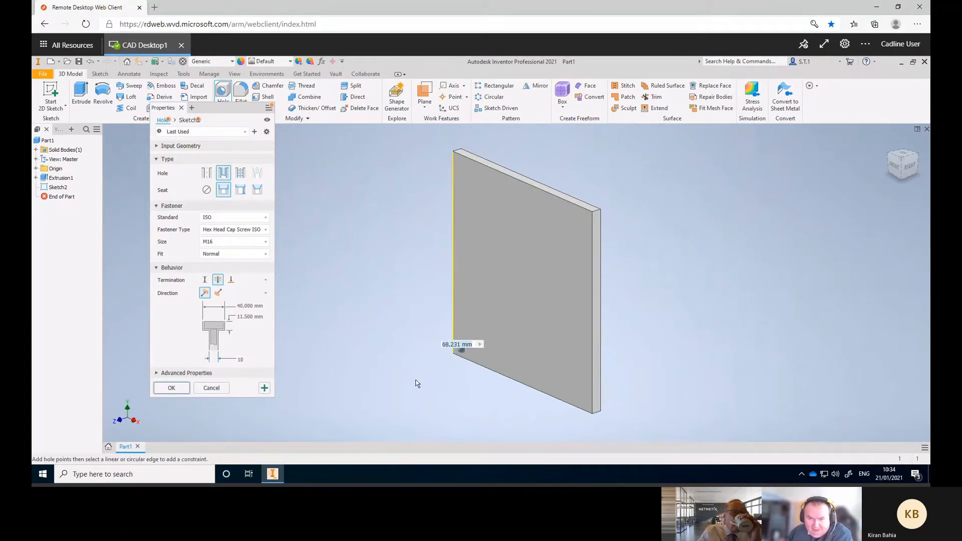
{"action": "type", "text": "10"}
{"action": "key", "text": "Return"}
{"action": "key", "text": "Return"}
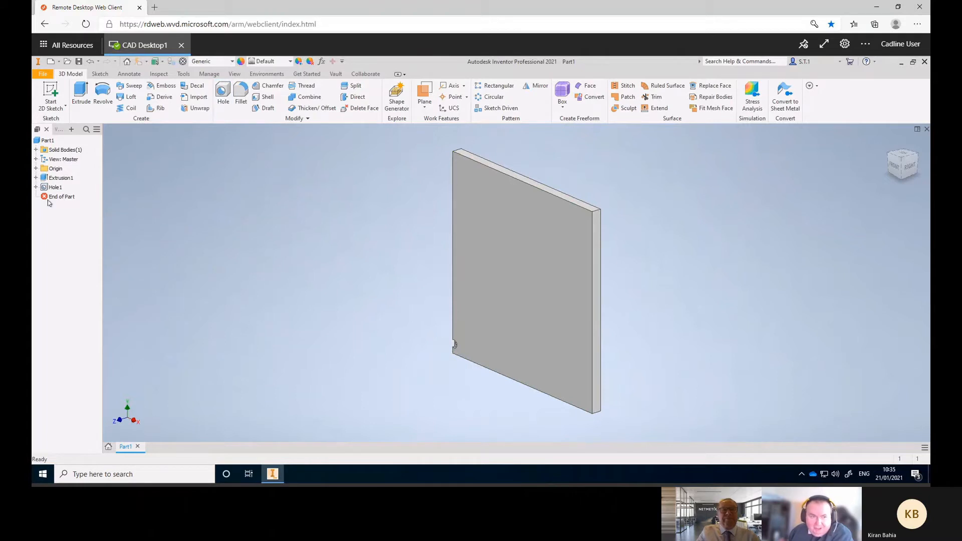
- Edit the hole's sketch to dimension its centre 10 mm above the plate's bottom edge, and finish the sketch
{"action": "left_click", "coordinate": [53, 189]}
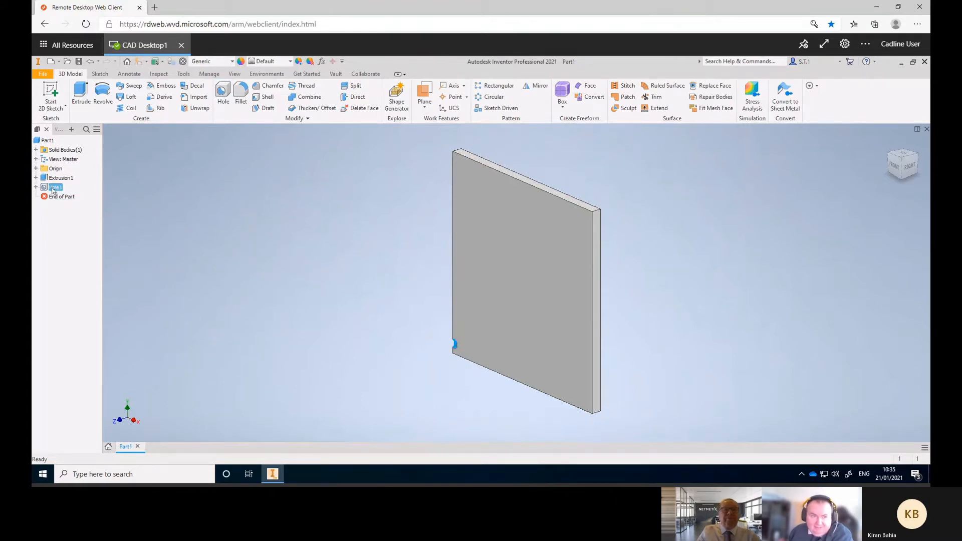
{"action": "right_click", "coordinate": [53, 190]}
{"action": "left_click", "coordinate": [73, 246]}
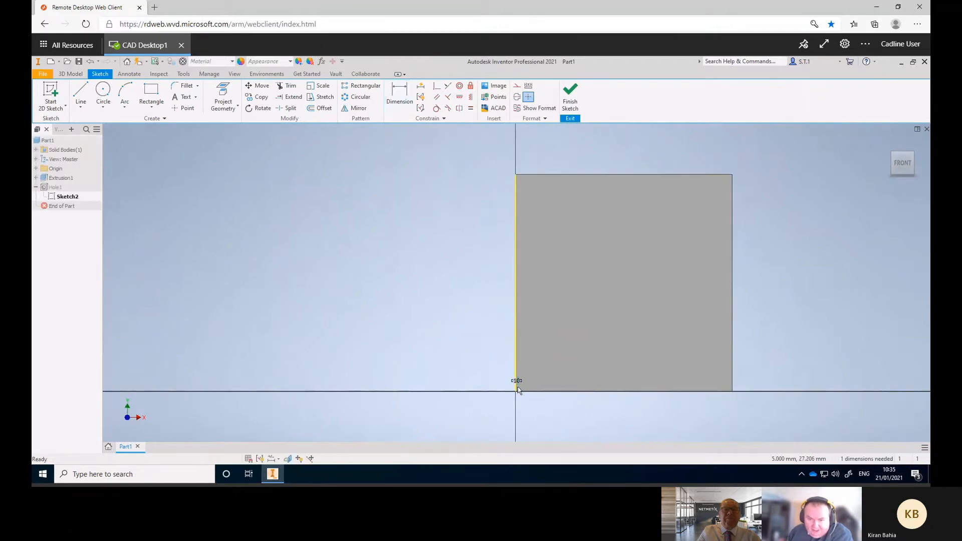
{"action": "scroll", "coordinate": [518, 390], "scroll_direction": "down", "scroll_amount": 3}
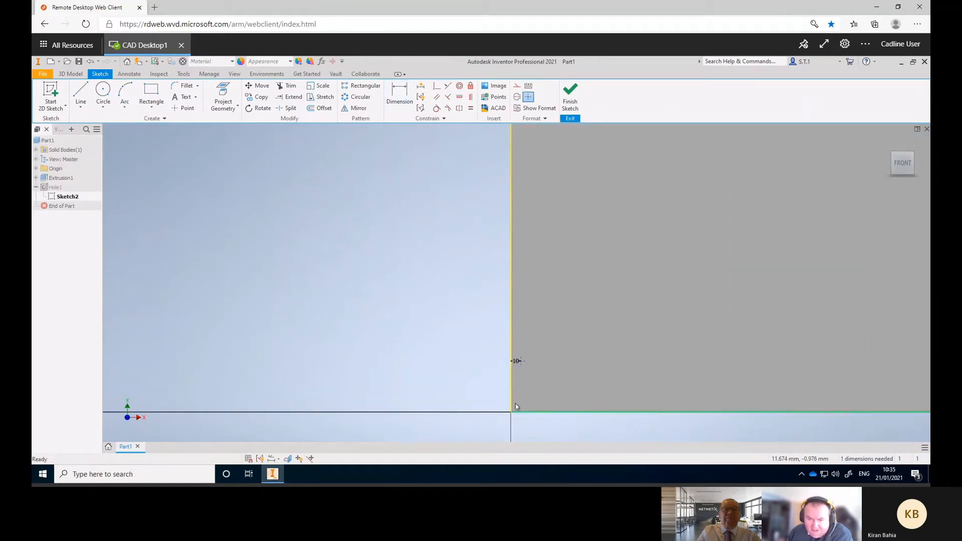
{"action": "left_click", "coordinate": [399, 93]}
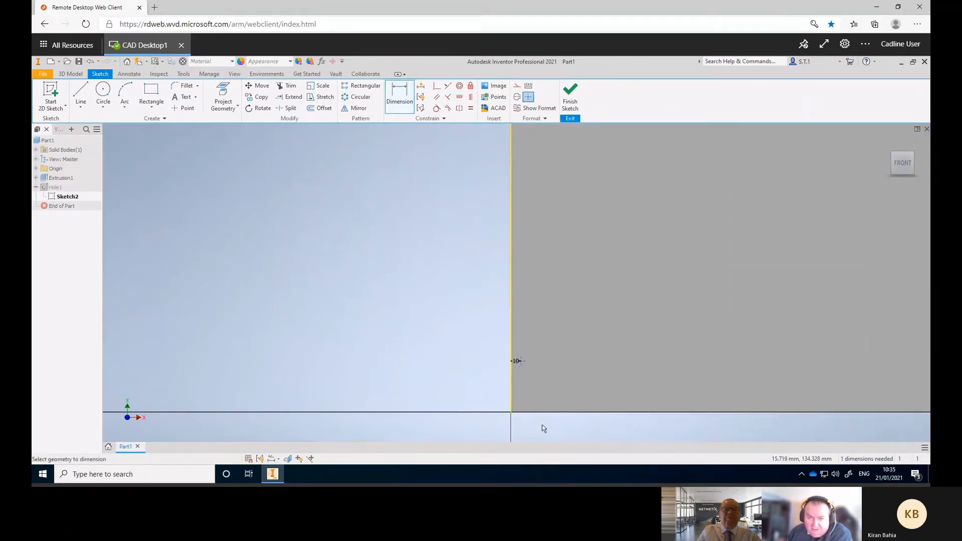
{"action": "left_click", "coordinate": [535, 413]}
{"action": "left_click", "coordinate": [524, 361]}
{"action": "left_click", "coordinate": [473, 385]}
{"action": "type", "text": "10"}
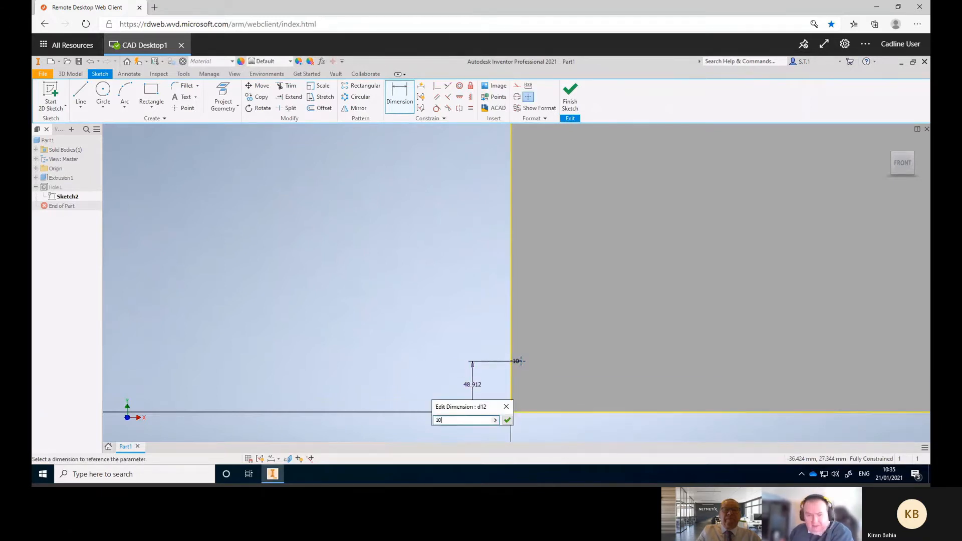
{"action": "key", "text": "Return"}
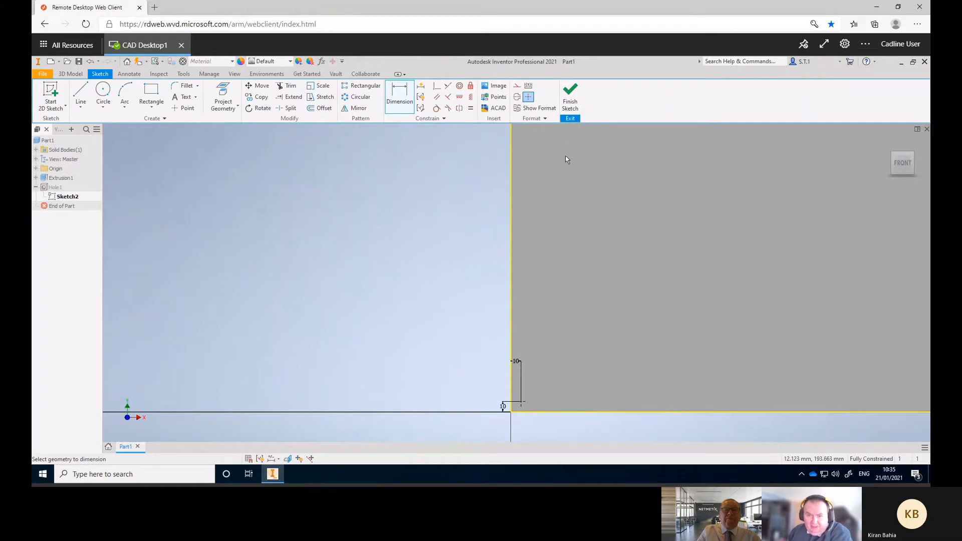
{"action": "left_click", "coordinate": [570, 93]}
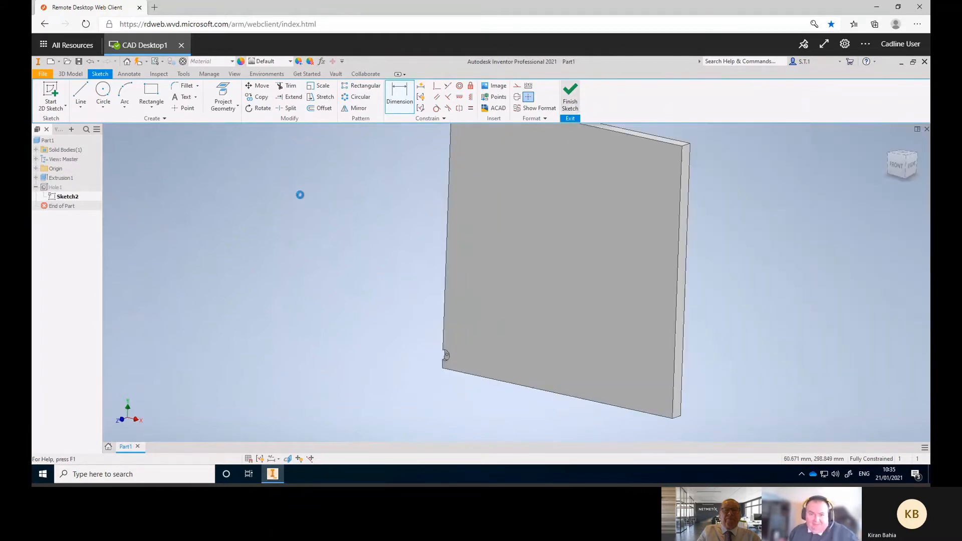
- Edit the hole feature to make it a simple hole with no seat
{"action": "right_click", "coordinate": [54, 188]}
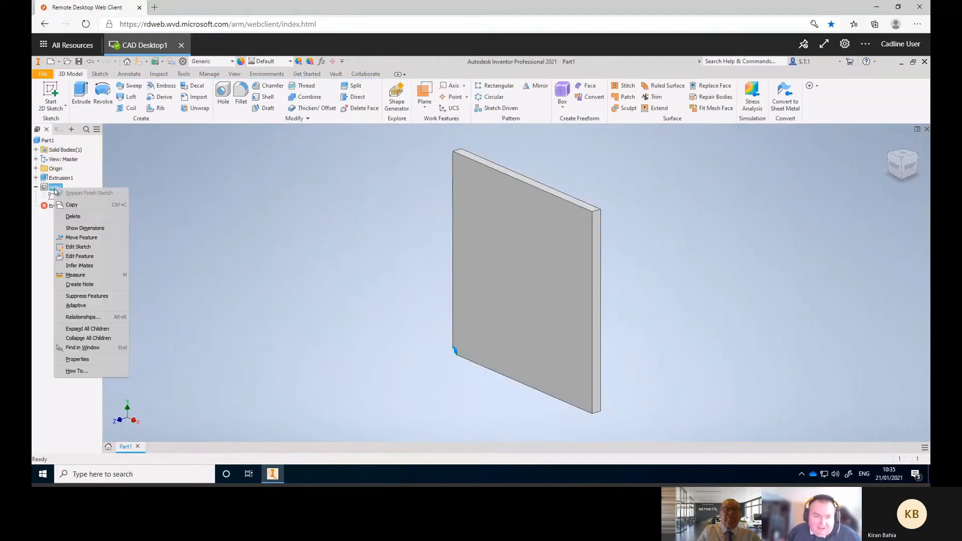
{"action": "left_click", "coordinate": [81, 257]}
{"action": "left_click", "coordinate": [206, 190]}
{"action": "left_click", "coordinate": [207, 174]}
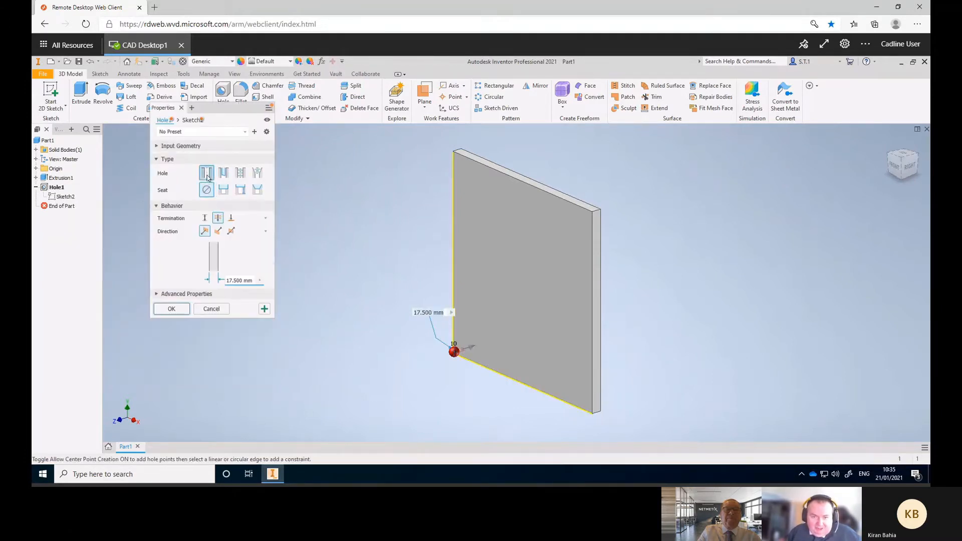
{"action": "left_click", "coordinate": [171, 309]}
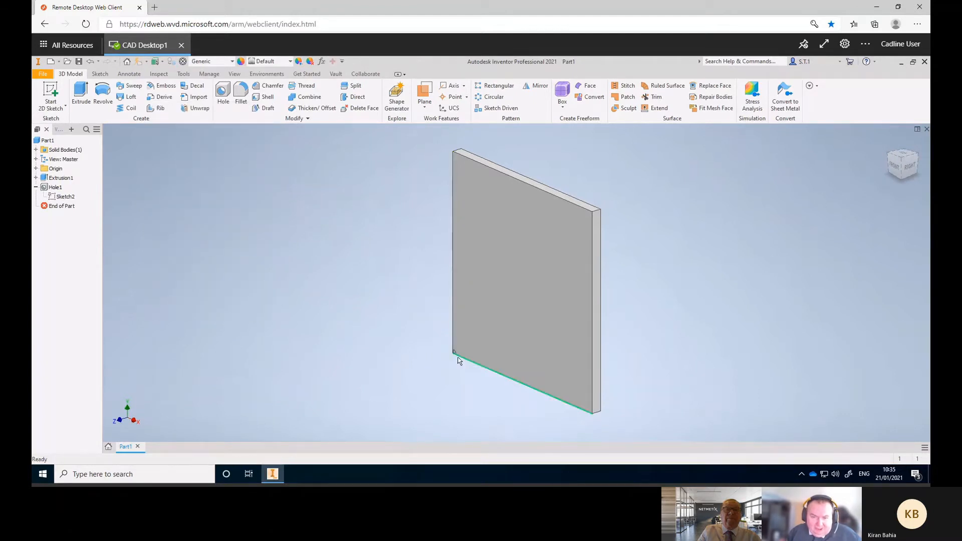
- Edit the corner hole feature and set its diameter to 10 mm
{"action": "scroll", "coordinate": [454, 357], "scroll_direction": "up", "scroll_amount": 5}
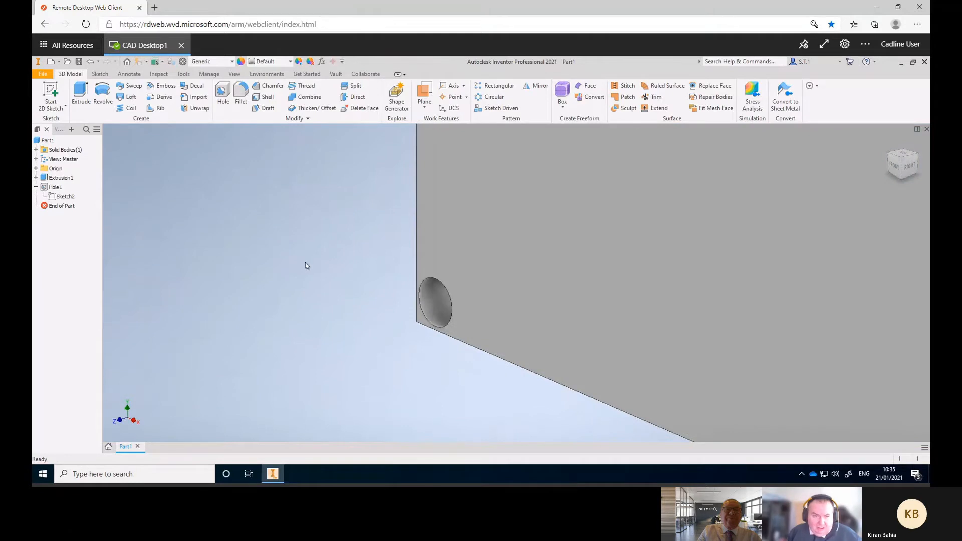
{"action": "right_click", "coordinate": [57, 188]}
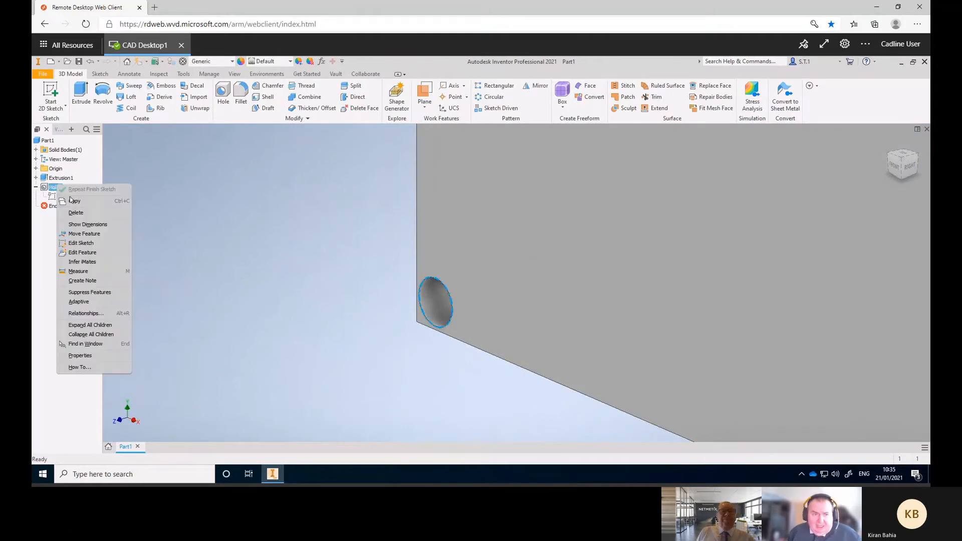
{"action": "left_click", "coordinate": [94, 253]}
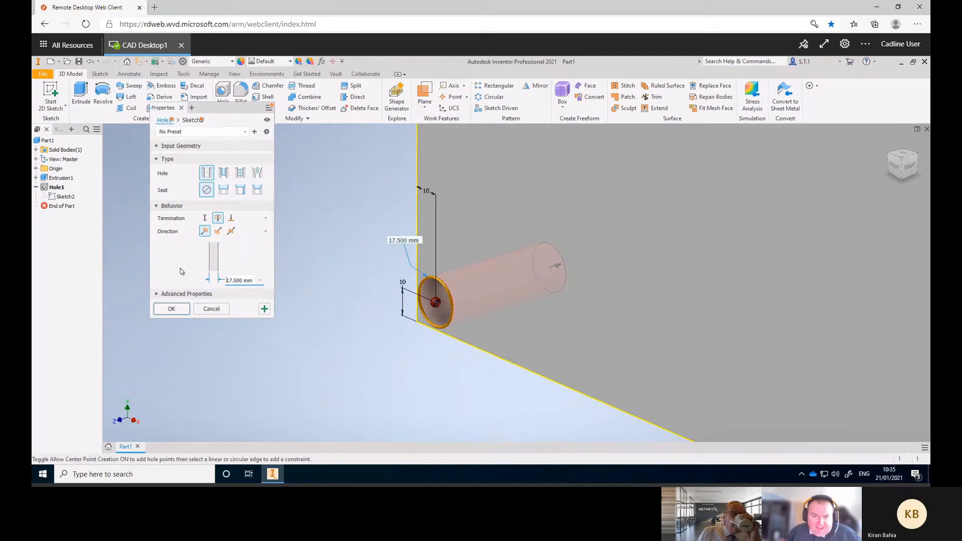
{"action": "triple_click", "coordinate": [235, 280]}
{"action": "type", "text": "10"}
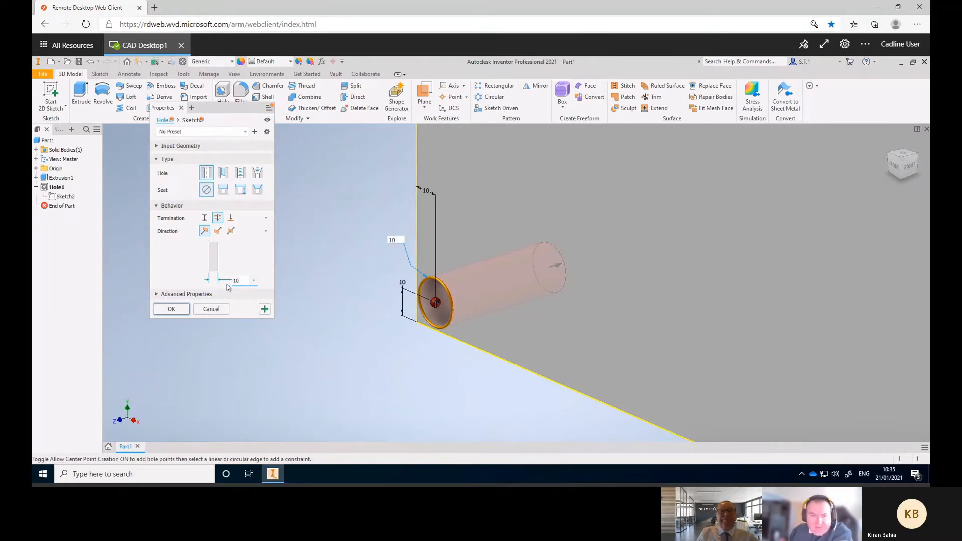
{"action": "left_click", "coordinate": [171, 308]}
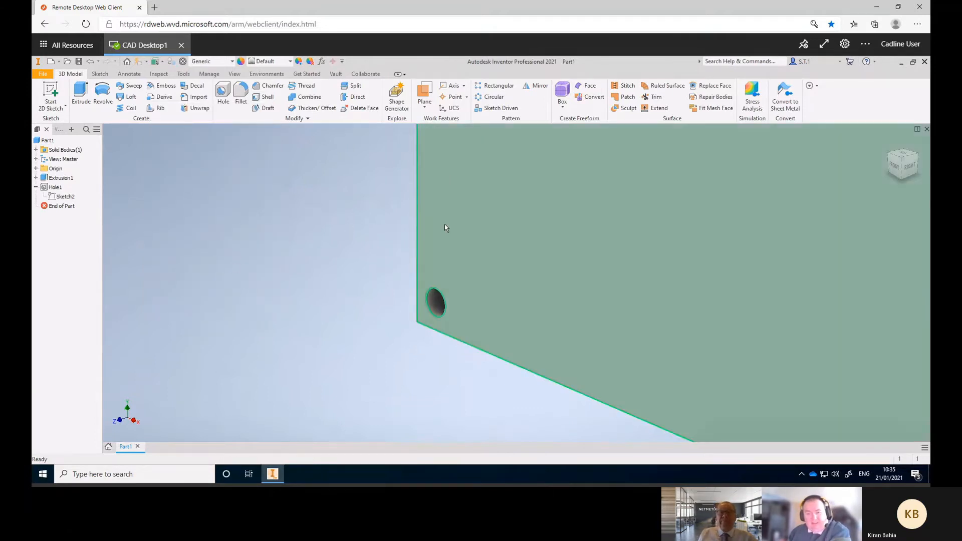
- Start a rectangular pattern and select the 10 mm corner hole as the feature to repeat
{"action": "scroll", "coordinate": [445, 228], "scroll_direction": "down", "scroll_amount": 8}
{"action": "middle_click_drag", "start_coordinate": [444, 228], "coordinate": [442, 321]}
{"action": "scroll", "coordinate": [442, 321], "scroll_direction": "down", "scroll_amount": 2}
{"action": "scroll", "coordinate": [495, 201], "scroll_direction": "down", "scroll_amount": 3}
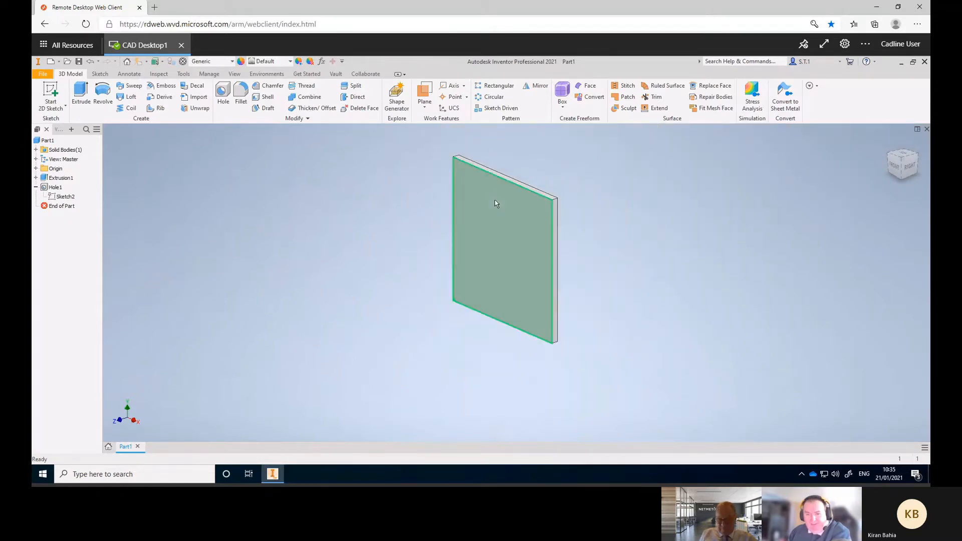
{"action": "scroll", "coordinate": [451, 303], "scroll_direction": "up", "scroll_amount": 4}
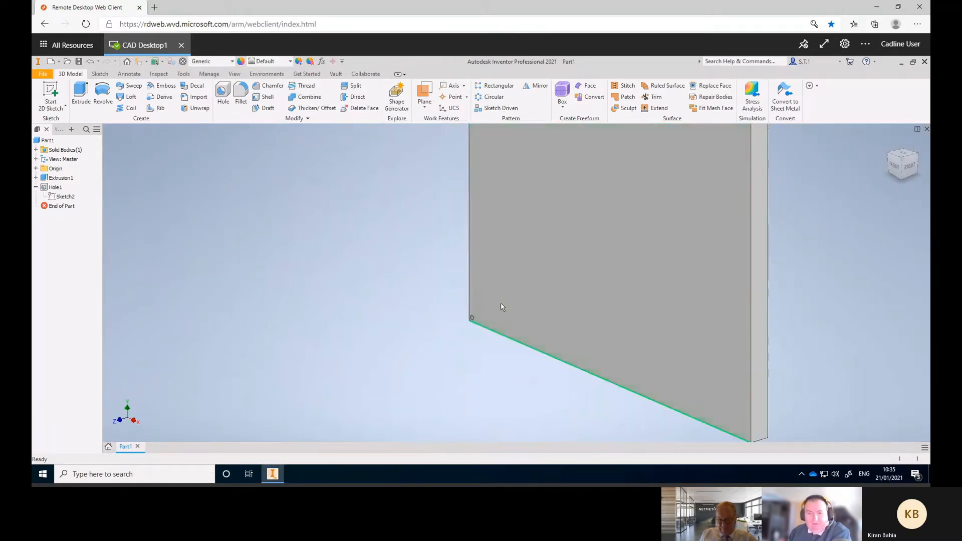
{"action": "left_click", "coordinate": [509, 89]}
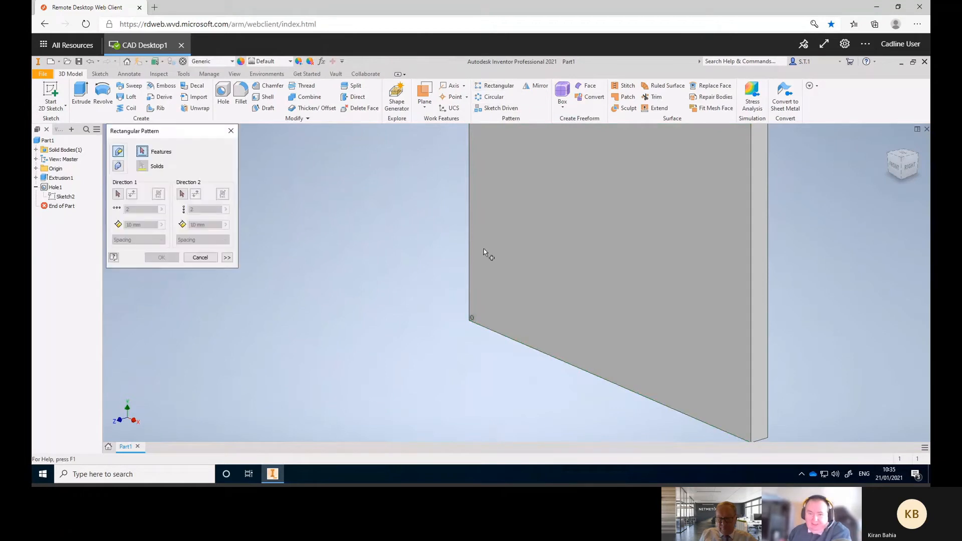
{"action": "scroll", "coordinate": [489, 332], "scroll_direction": "up", "scroll_amount": 2}
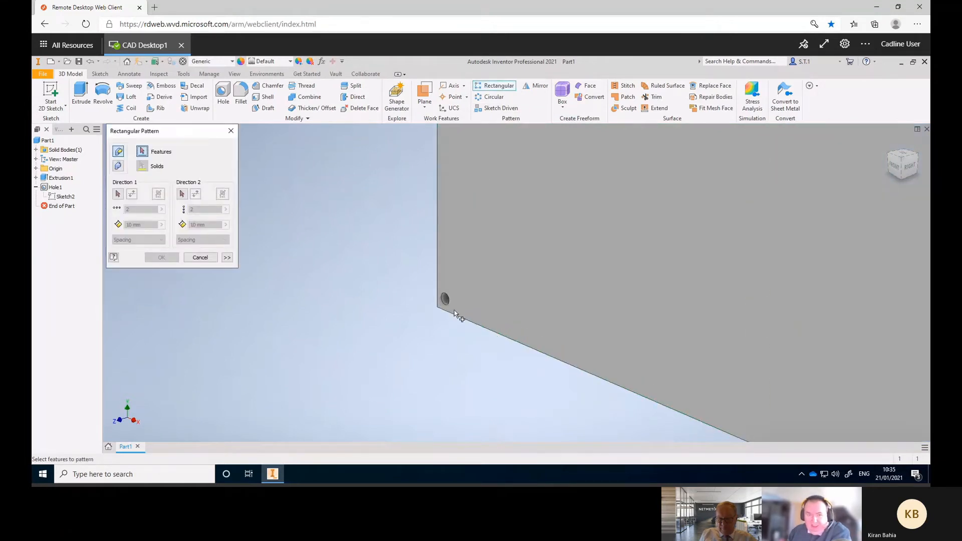
{"action": "left_click", "coordinate": [445, 300]}
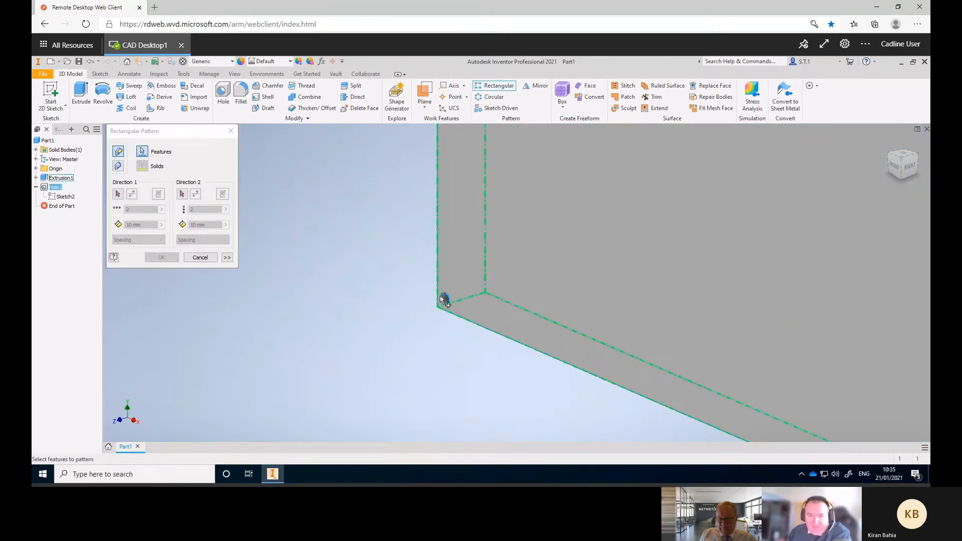
- Run the pattern's first direction upwards along the plate's left vertical edge with a spacing of 20 mm
{"action": "left_click", "coordinate": [132, 196]}
{"action": "left_click", "coordinate": [438, 257]}
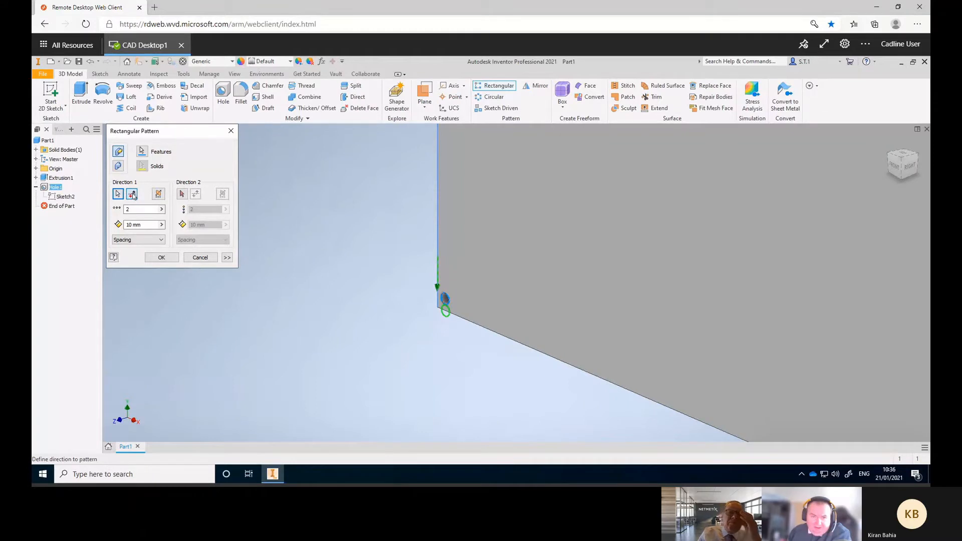
{"action": "left_click", "coordinate": [132, 194]}
{"action": "type", "text": "20"}
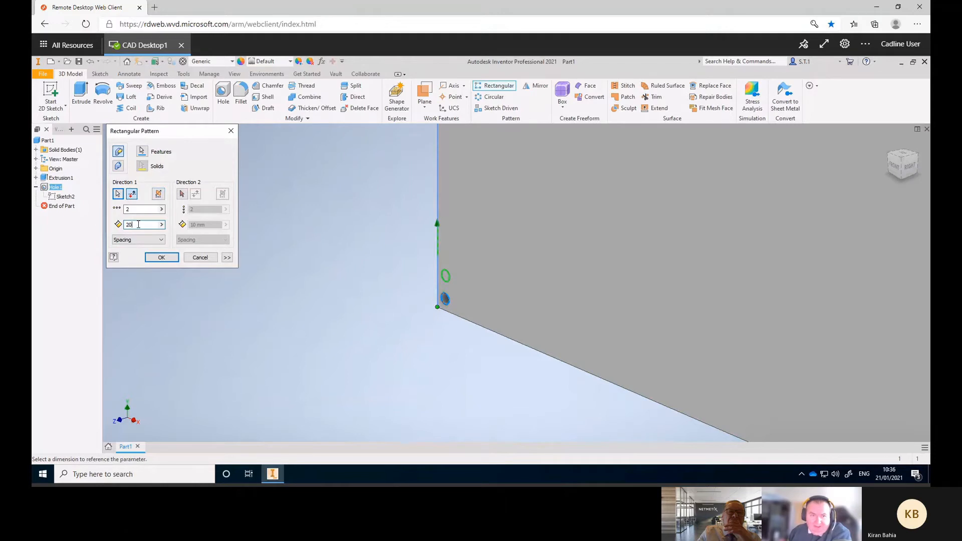
- Set the pattern's first direction to 50 occurrences so the holes fill the plate's height
{"action": "scroll", "coordinate": [360, 292], "scroll_direction": "down", "scroll_amount": 4}
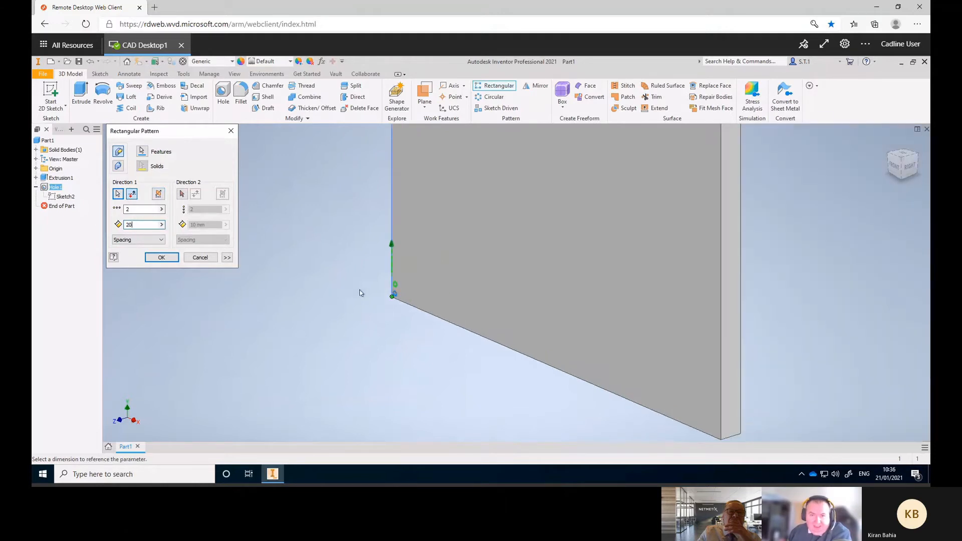
{"action": "scroll", "coordinate": [360, 292], "scroll_direction": "down", "scroll_amount": 4}
{"action": "left_click", "coordinate": [141, 210]}
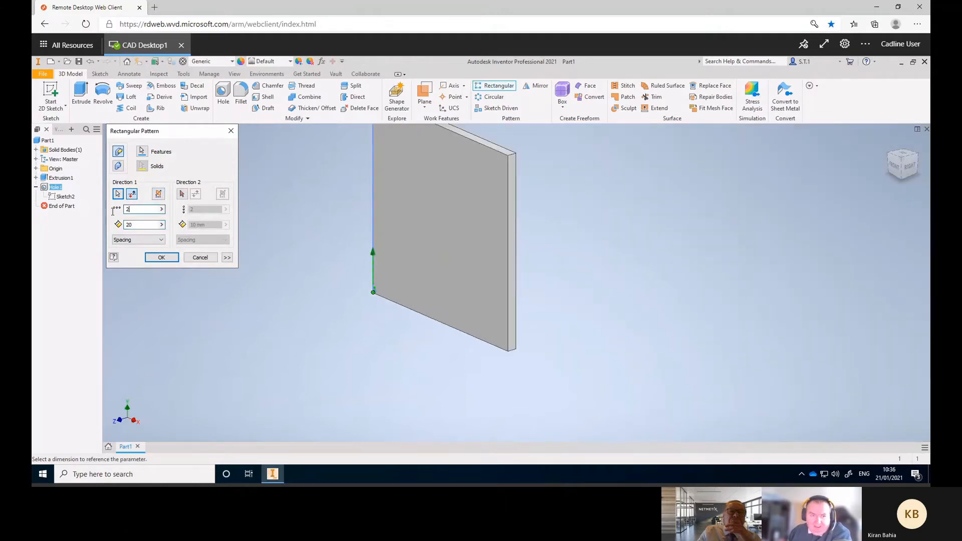
{"action": "type", "text": "24"}
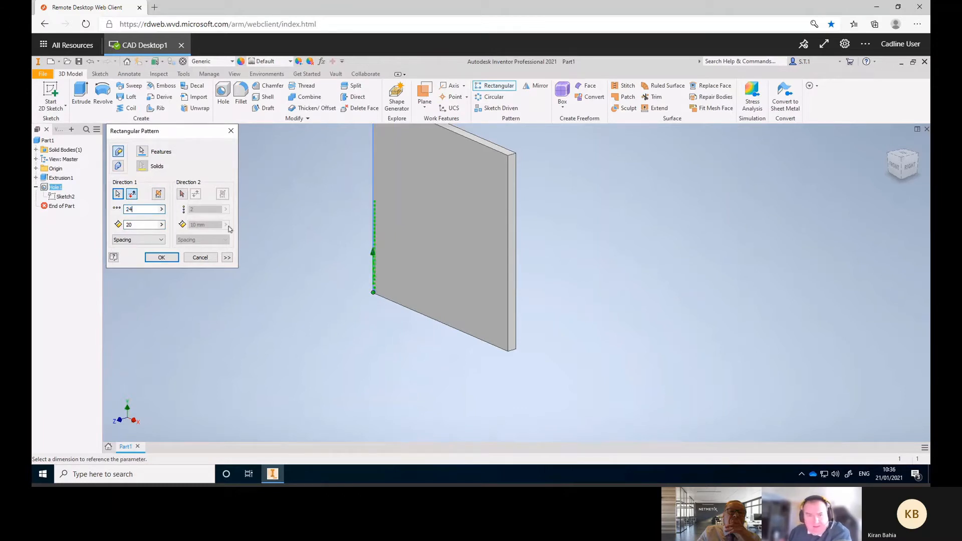
{"action": "type", "text": "49"}
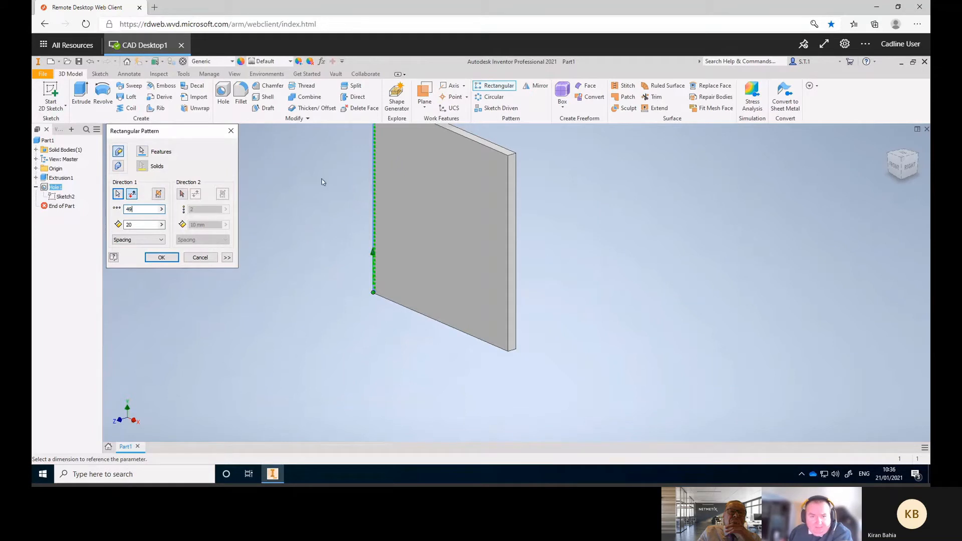
{"action": "scroll", "coordinate": [359, 180], "scroll_direction": "up", "scroll_amount": 3}
{"action": "scroll", "coordinate": [370, 132], "scroll_direction": "down", "scroll_amount": 4}
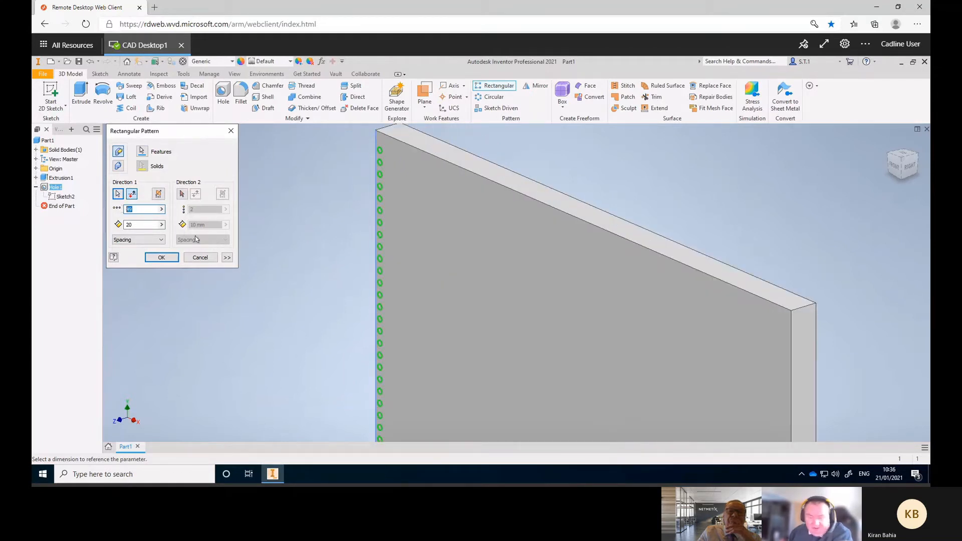
{"action": "type", "text": "50"}
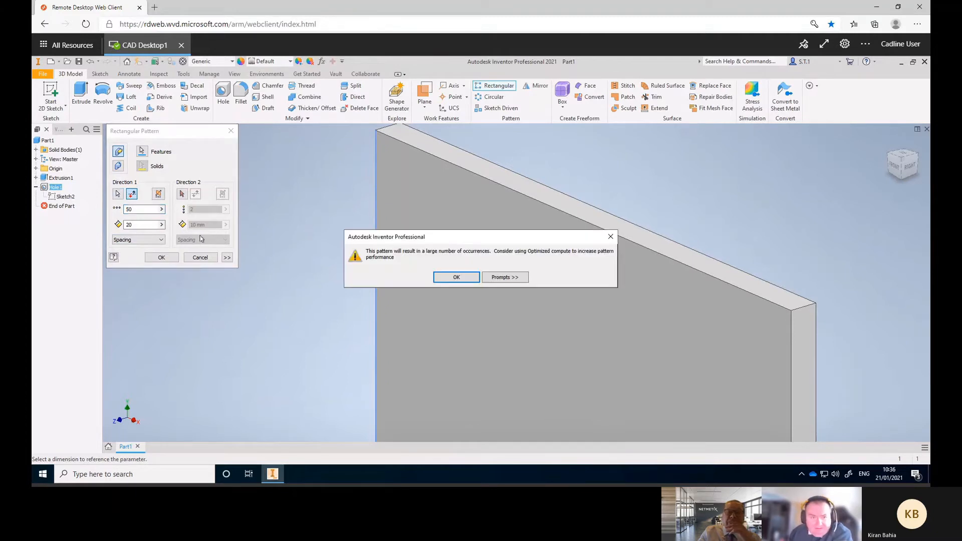
{"action": "left_click", "coordinate": [446, 278]}
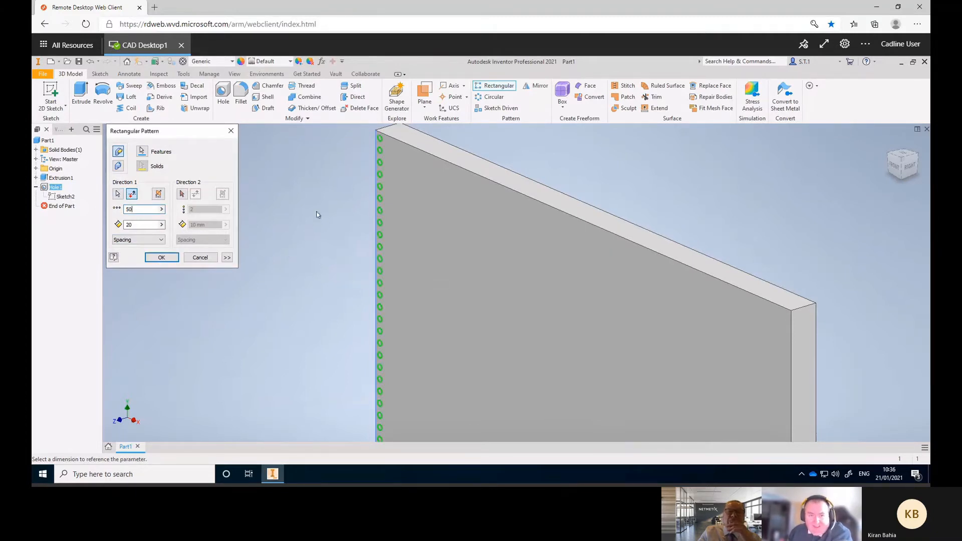
- Use the front face's top edge as the pattern's second direction and set it to 50 occurrences
{"action": "left_click", "coordinate": [182, 194]}
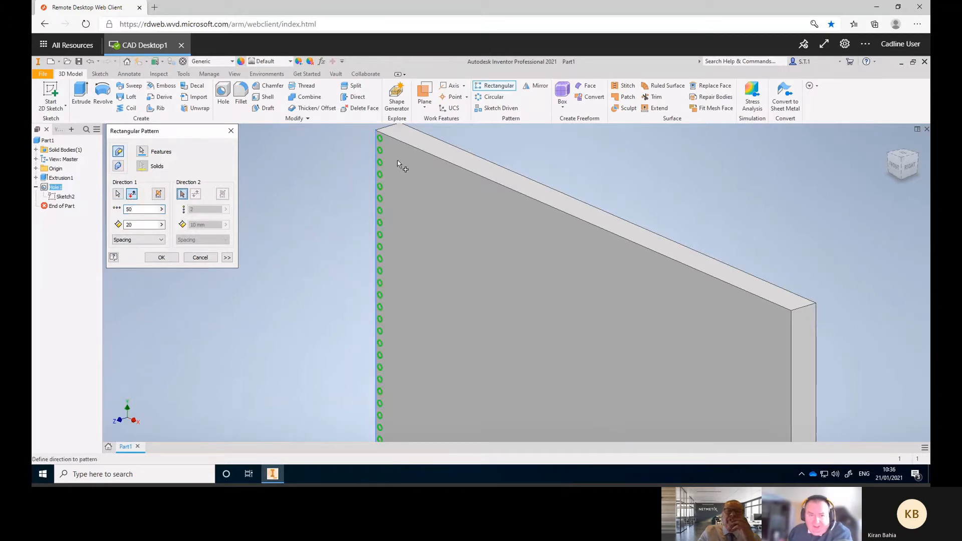
{"action": "left_click", "coordinate": [404, 144]}
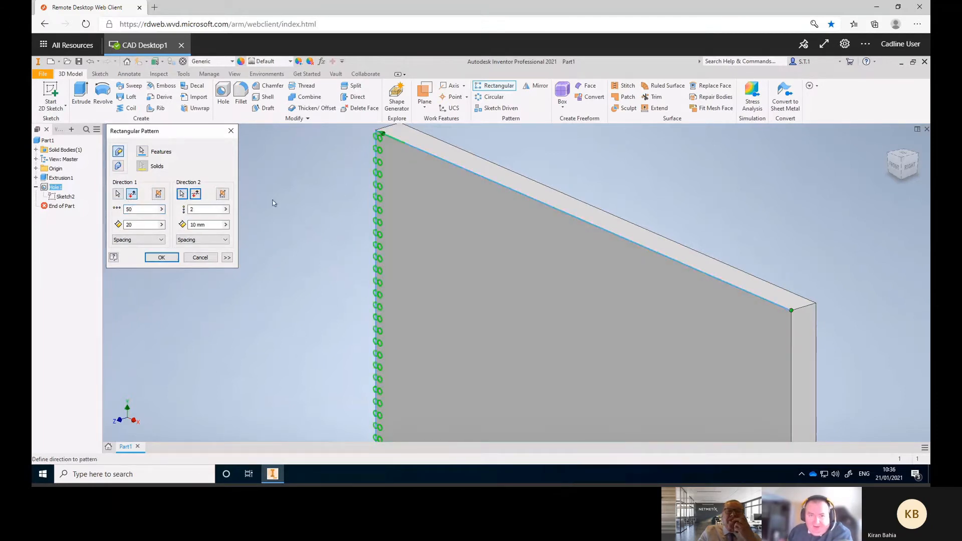
{"action": "left_click", "coordinate": [205, 207]}
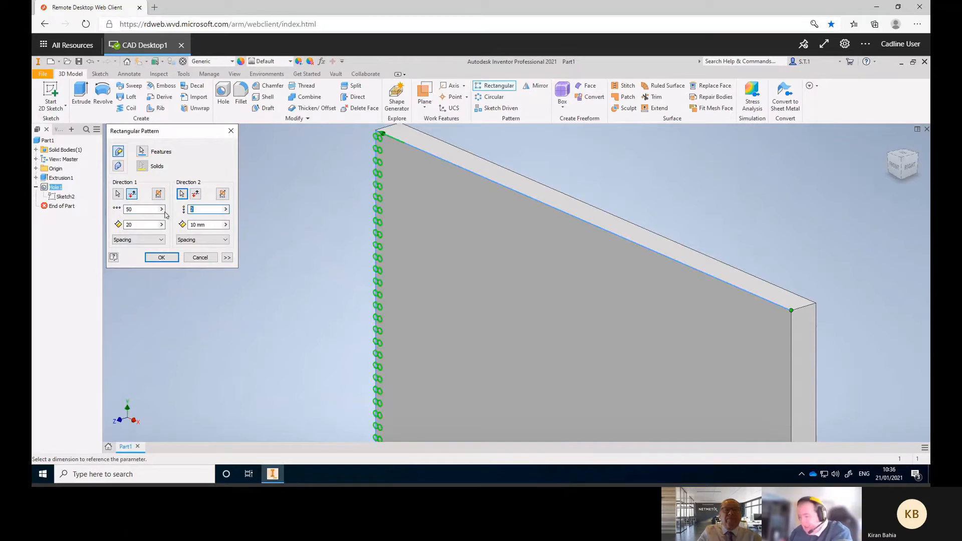
{"action": "type", "text": "5"}
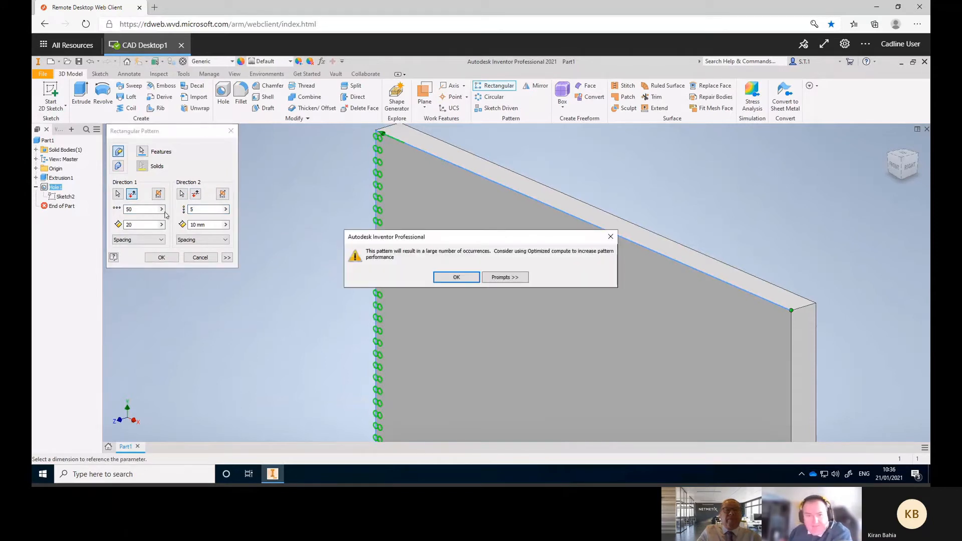
{"action": "left_click", "coordinate": [454, 276]}
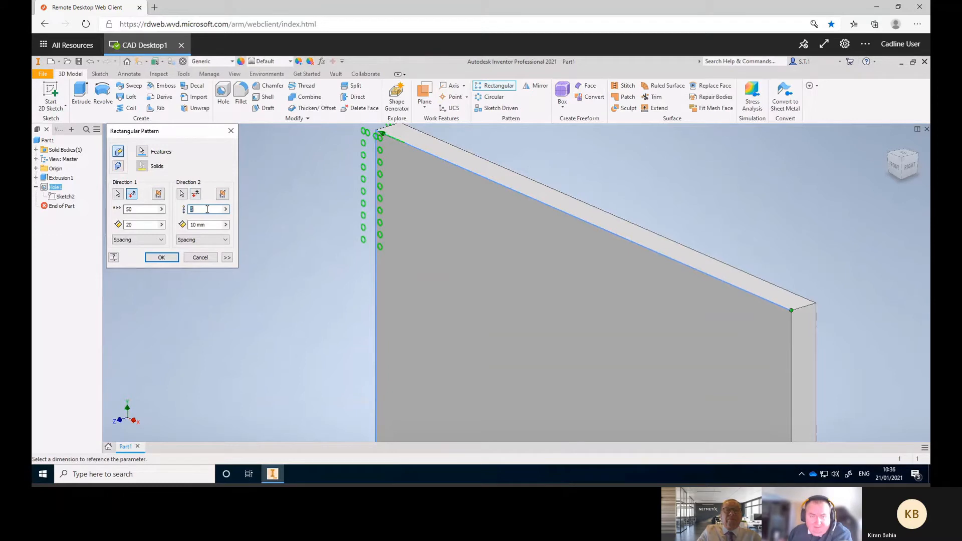
{"action": "type", "text": "0"}
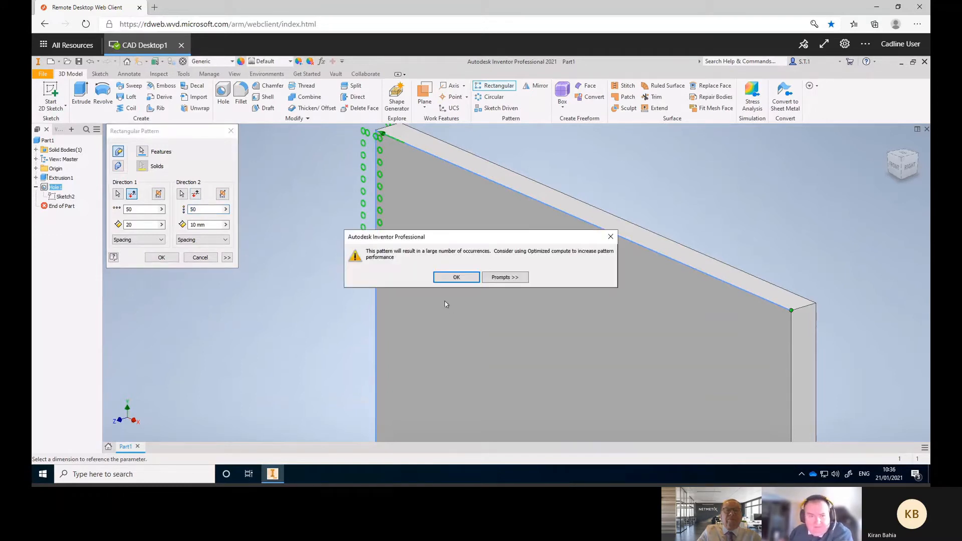
{"action": "left_click", "coordinate": [444, 279]}
- Flip the second direction onto the plate, set its spacing to 20 mm, and create the pattern
{"action": "left_click", "coordinate": [193, 198]}
{"action": "left_click", "coordinate": [208, 224]}
{"action": "type", "text": "20"}
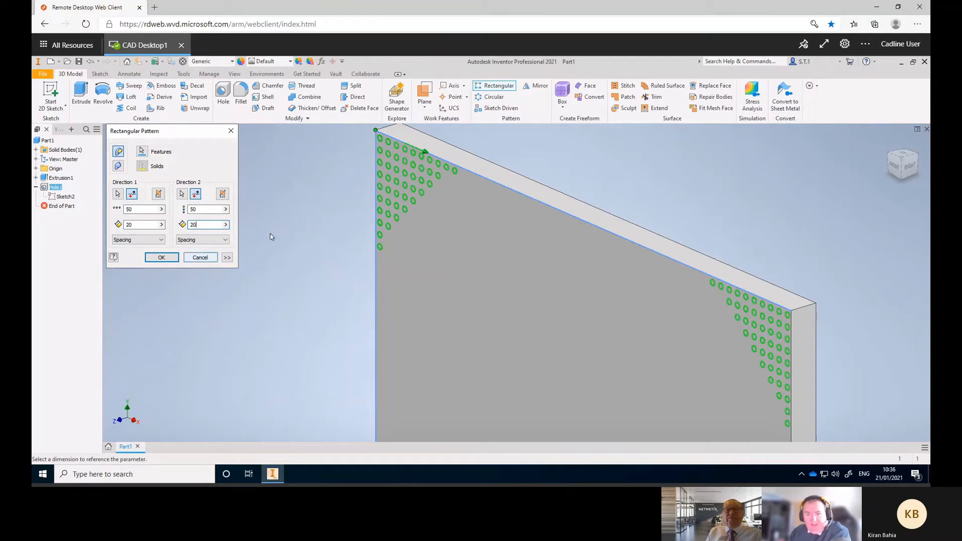
{"action": "scroll", "coordinate": [436, 266], "scroll_direction": "down", "scroll_amount": 2}
{"action": "scroll", "coordinate": [436, 266], "scroll_direction": "down", "scroll_amount": 1}
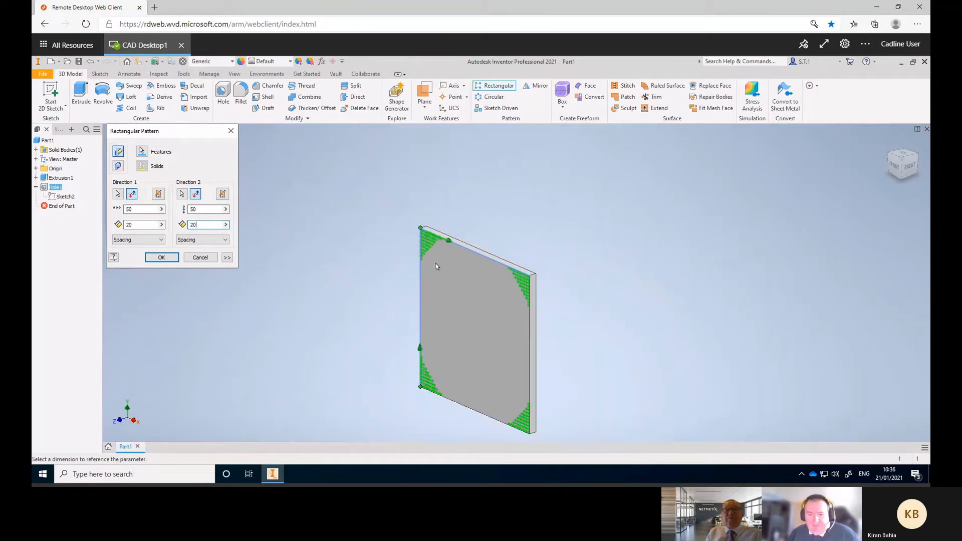
{"action": "left_click", "coordinate": [162, 258]}
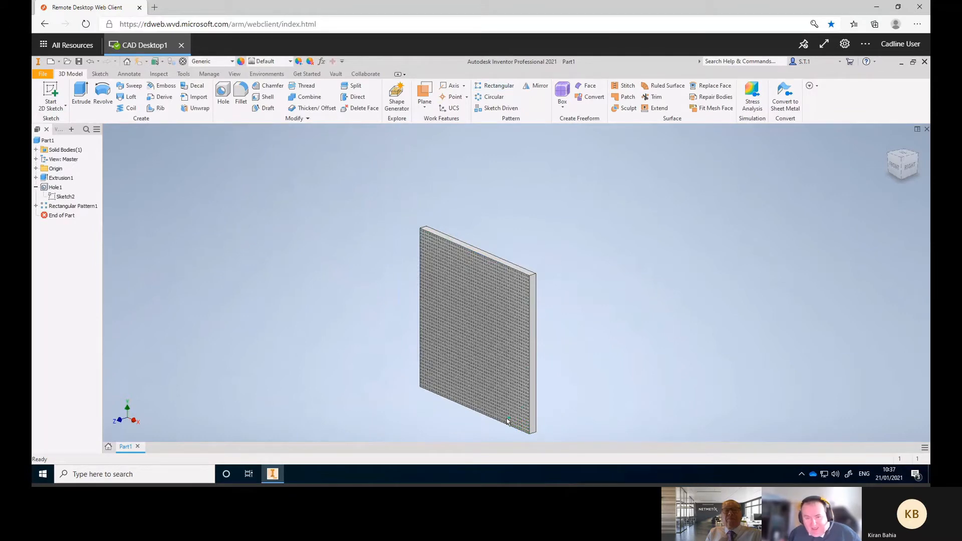
- Examine the patterned holes across the plate and at its corners from several angles
{"action": "scroll", "coordinate": [507, 421], "scroll_direction": "up", "scroll_amount": 5}
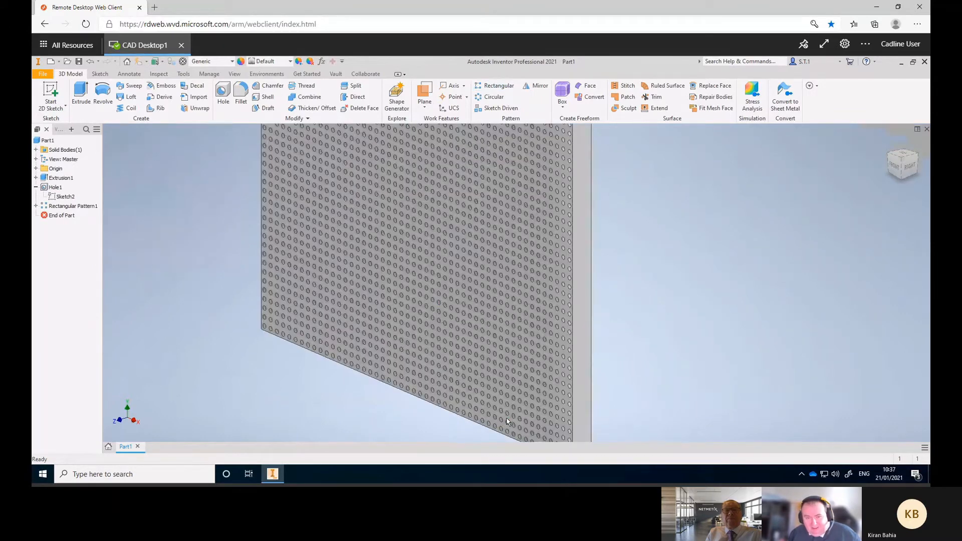
{"action": "scroll", "coordinate": [507, 421], "scroll_direction": "down", "scroll_amount": 3}
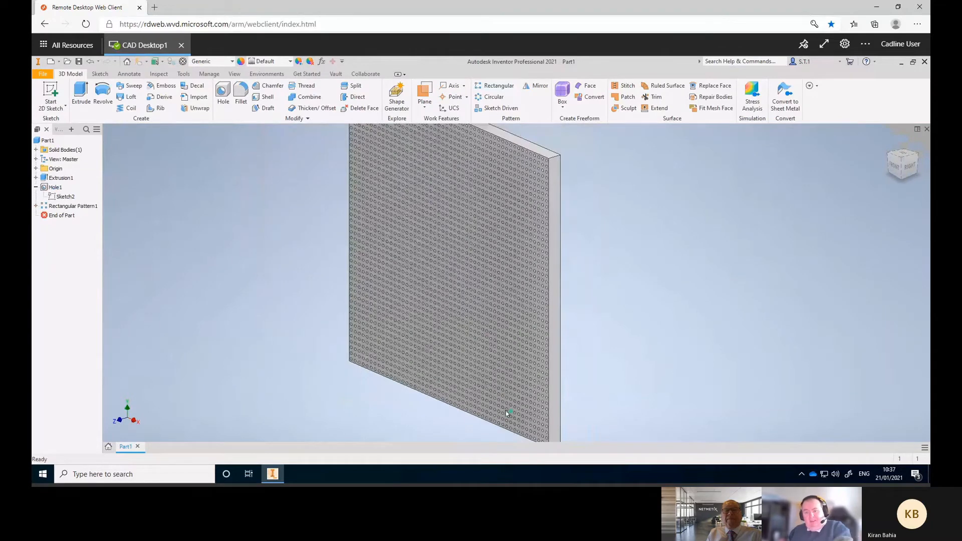
{"action": "scroll", "coordinate": [505, 398], "scroll_direction": "down", "scroll_amount": 2}
{"action": "key", "text": "F4"}
{"action": "middle_click_drag", "start_coordinate": [484, 375], "coordinate": [495, 369], "text": "shift"}
{"action": "left_click_drag", "start_coordinate": [497, 365], "coordinate": [517, 412]}
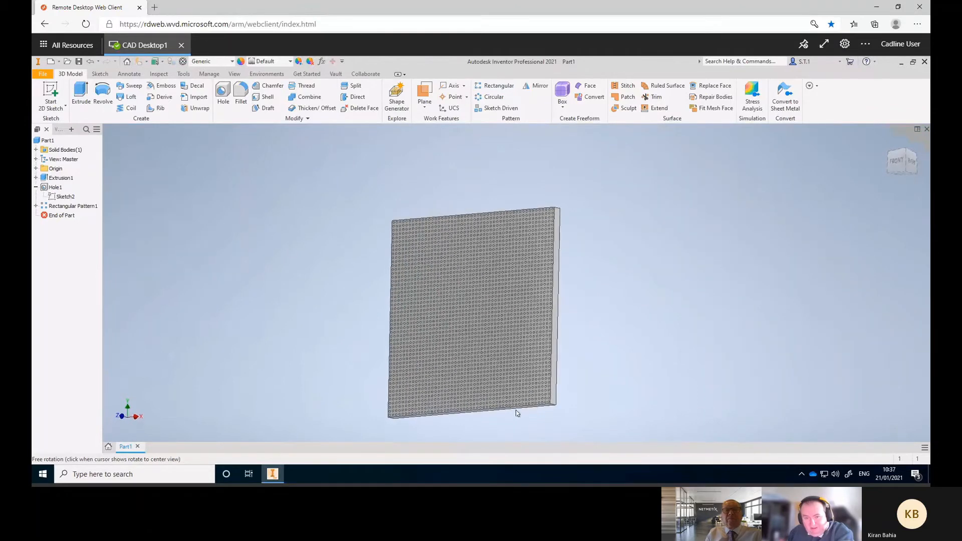
{"action": "middle_click_drag", "start_coordinate": [516, 385], "coordinate": [500, 362], "text": "shift"}
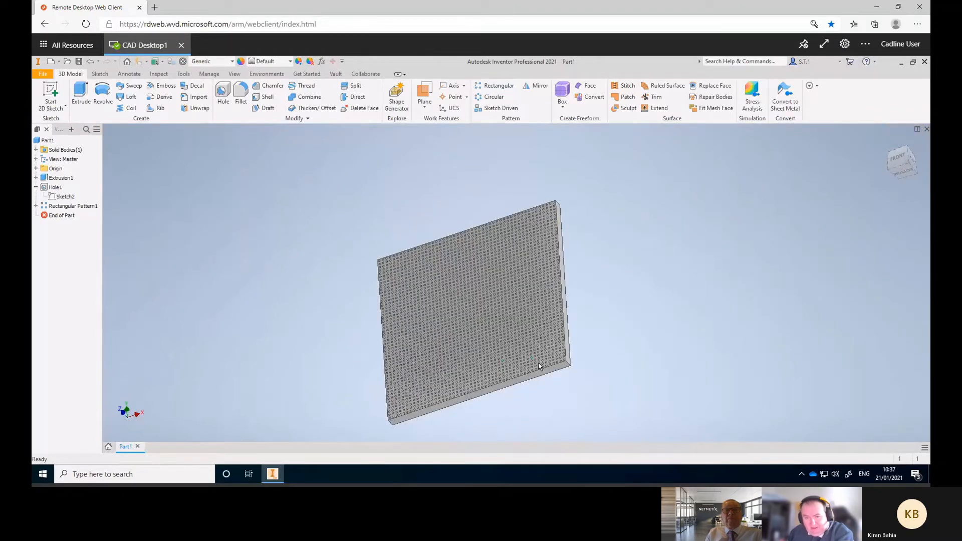
{"action": "scroll", "coordinate": [537, 361], "scroll_direction": "up", "scroll_amount": 4}
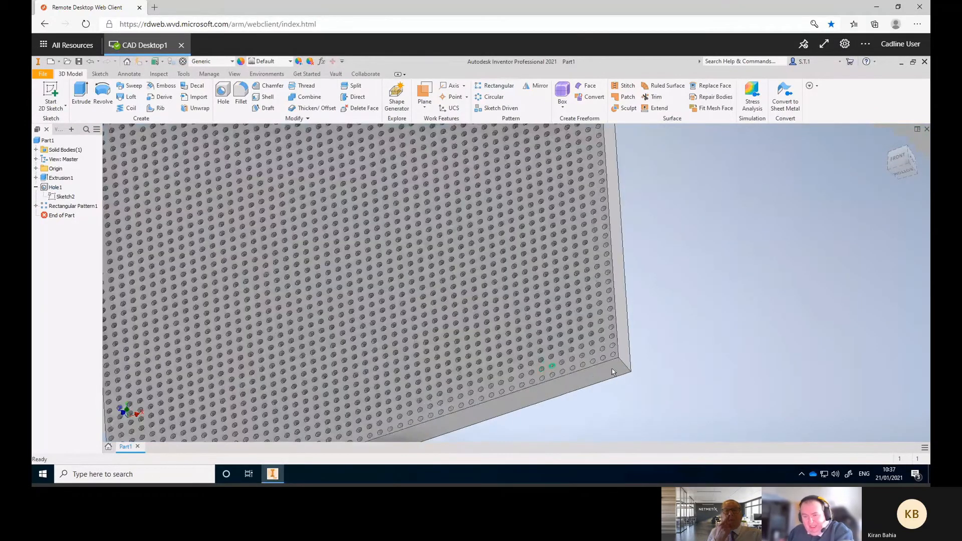
{"action": "key", "text": "F2"}
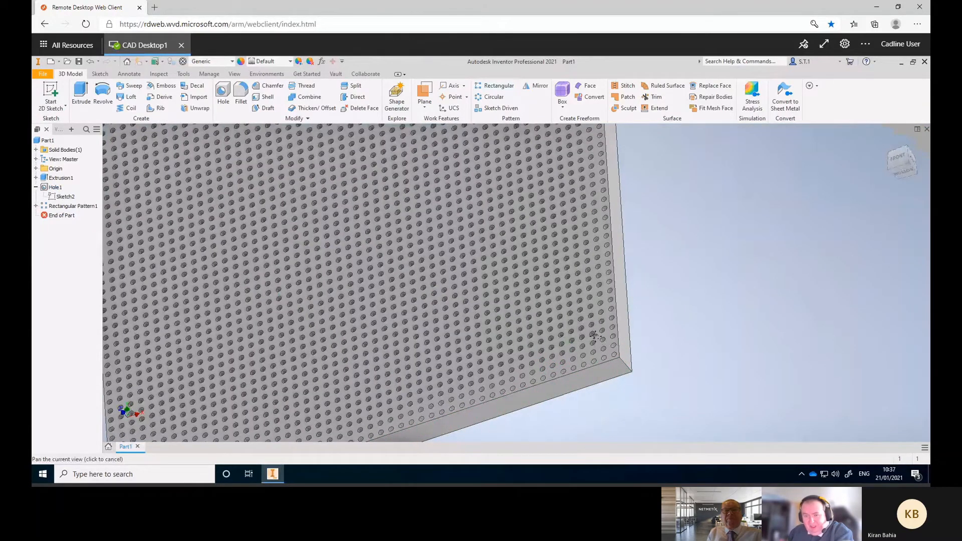
{"action": "left_click_drag", "start_coordinate": [594, 336], "coordinate": [635, 337]}
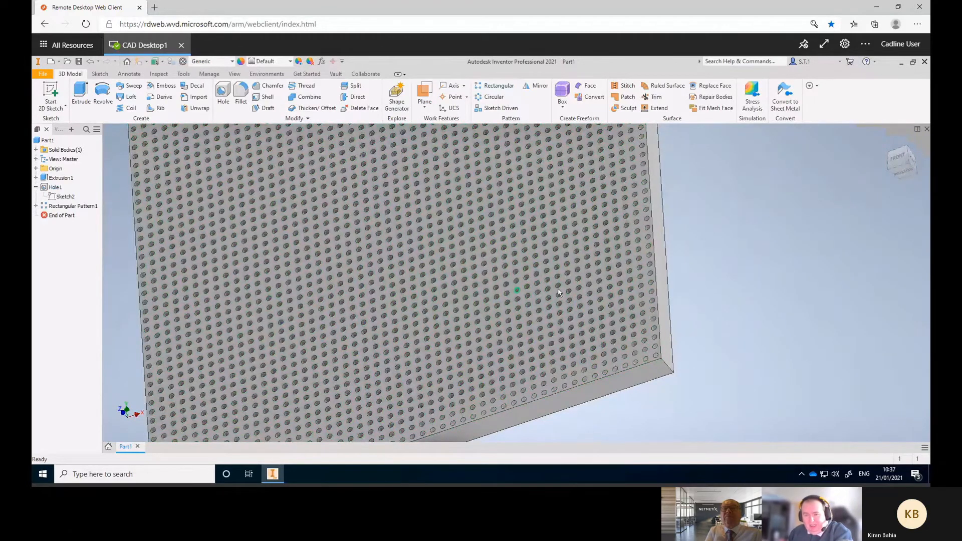
{"action": "scroll", "coordinate": [559, 292], "scroll_direction": "up", "scroll_amount": 5}
{"action": "key", "text": "F2"}
{"action": "middle_click_drag", "start_coordinate": [503, 280], "coordinate": [609, 348]}
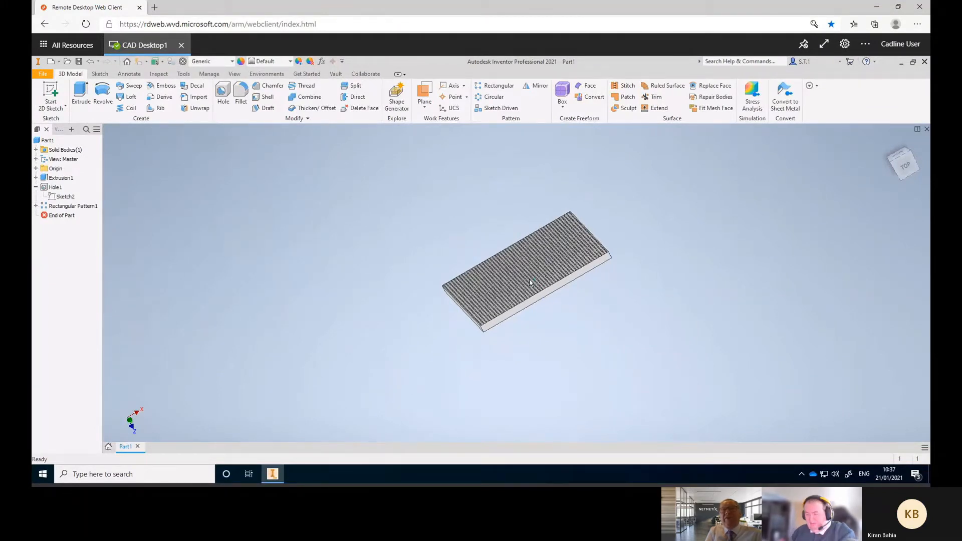
{"action": "mouse_move", "coordinate": [529, 282]}
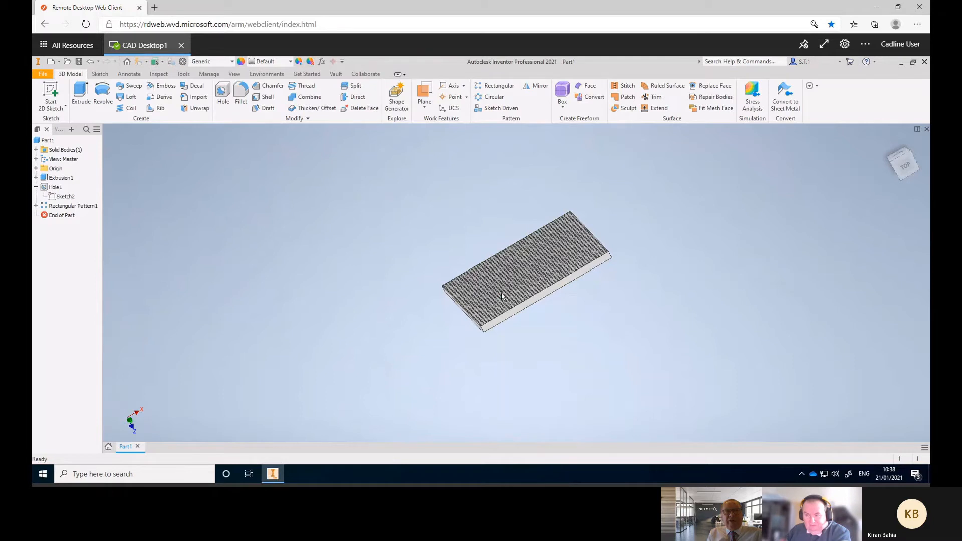
{"action": "mouse_move", "coordinate": [501, 296]}
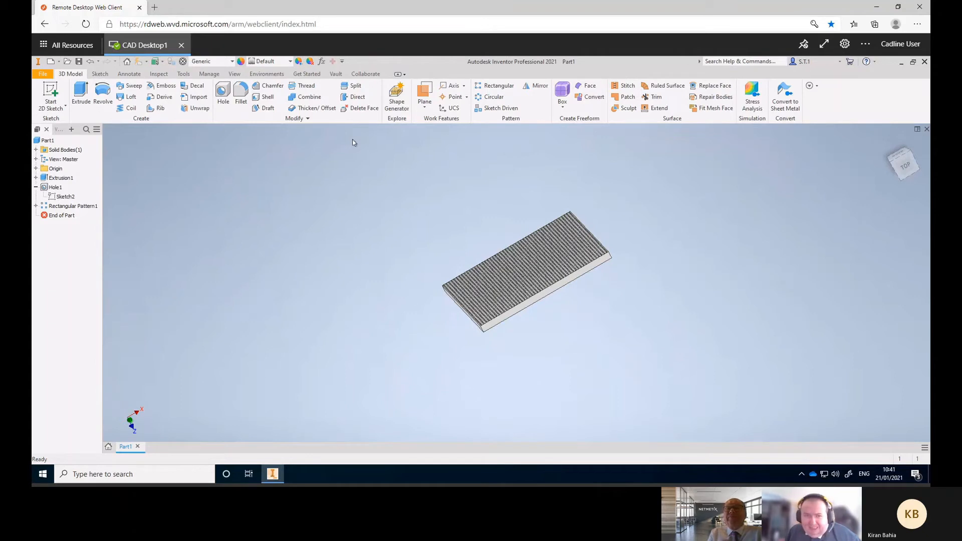
- Close the patterned plate part without saving its changes
{"action": "left_click", "coordinate": [45, 76]}
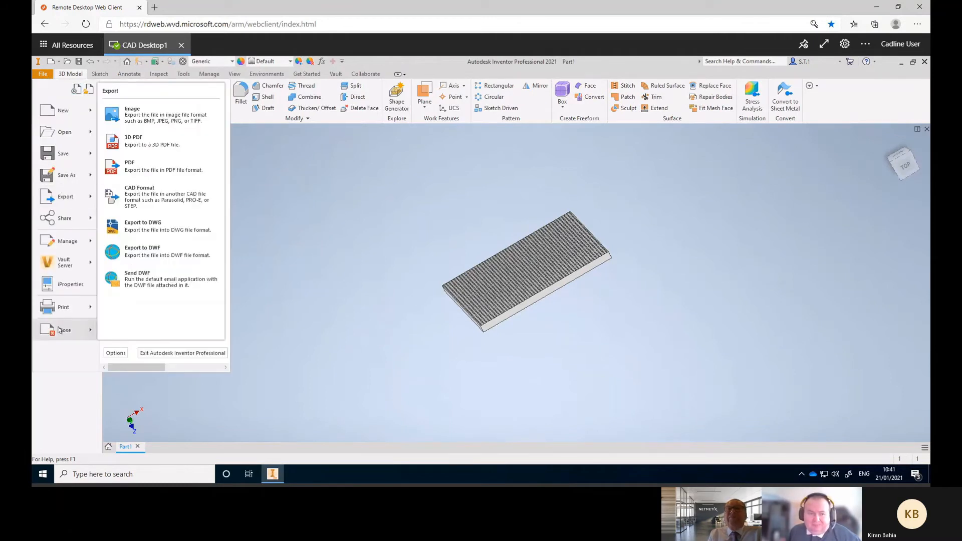
{"action": "left_click", "coordinate": [59, 331]}
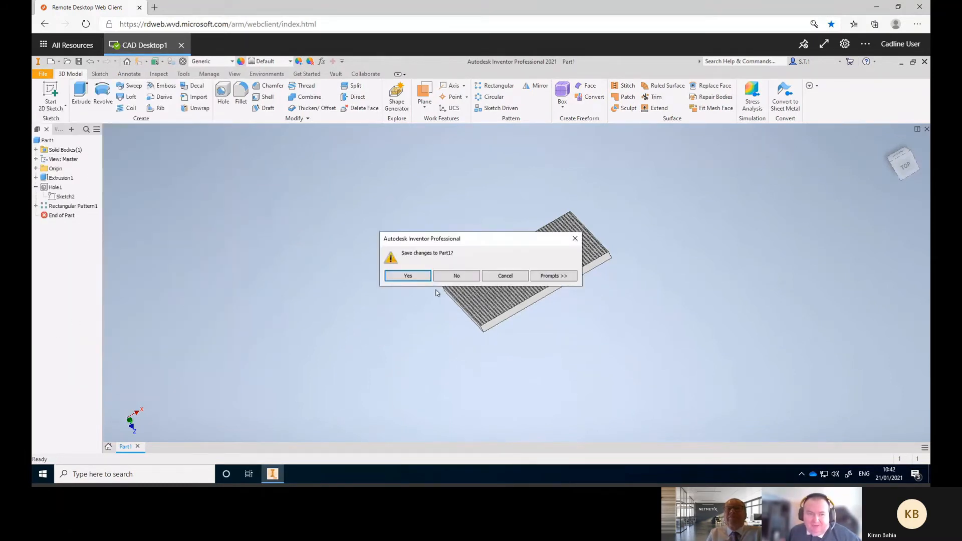
{"action": "left_click", "coordinate": [449, 274]}
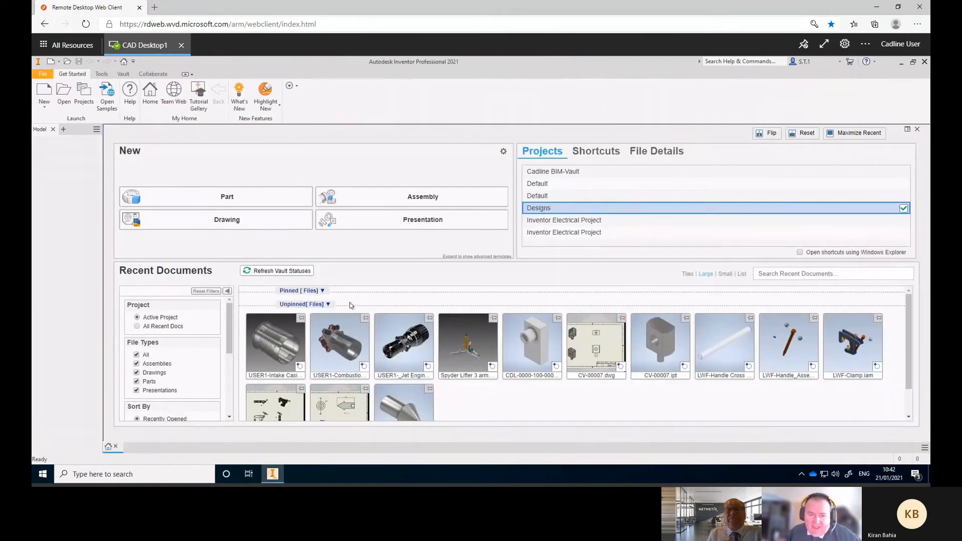
- Open the recent Jet Engine Model assembly and examine the engine's exhaust and intake ends from several angles
{"action": "left_click", "coordinate": [381, 323]}
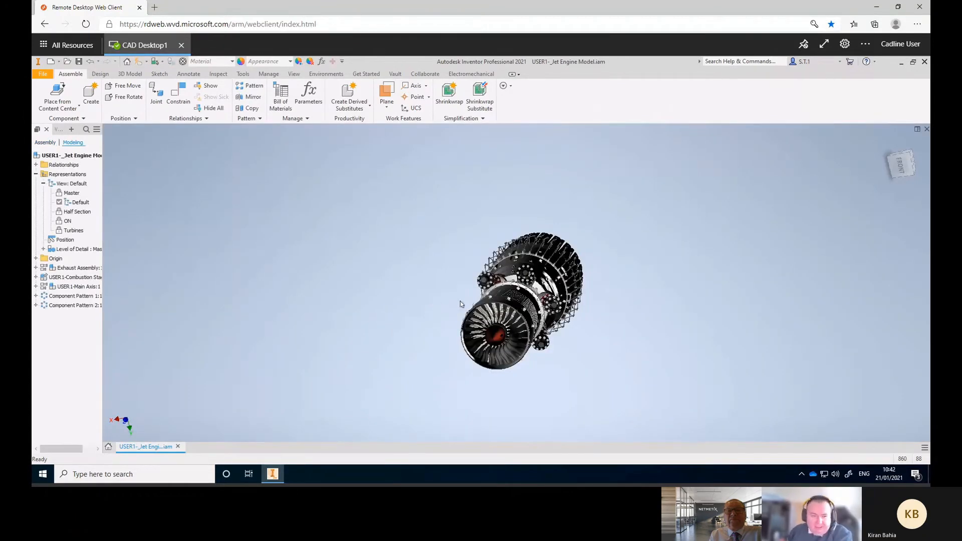
{"action": "middle_click_drag", "start_coordinate": [552, 292], "coordinate": [430, 297], "text": "shift"}
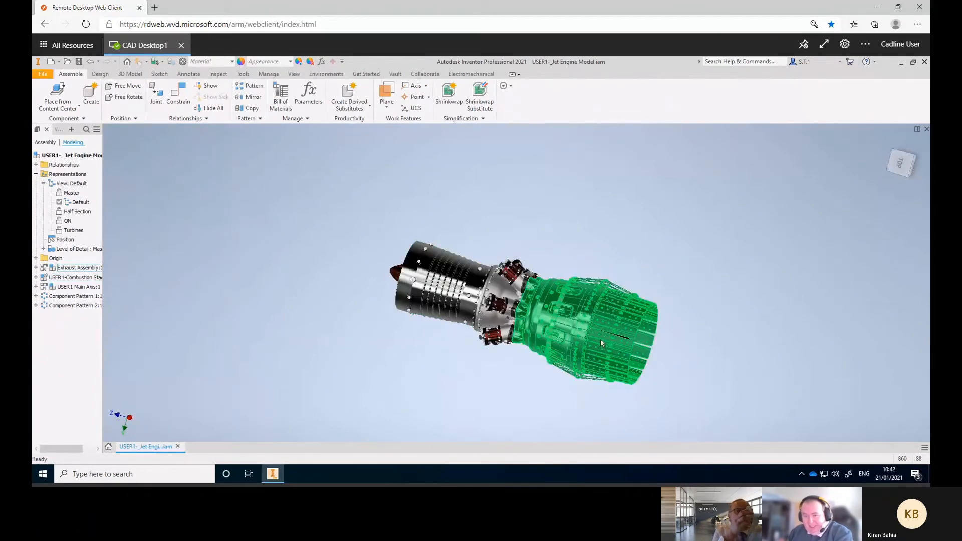
{"action": "scroll", "coordinate": [601, 338], "scroll_direction": "up", "scroll_amount": 5}
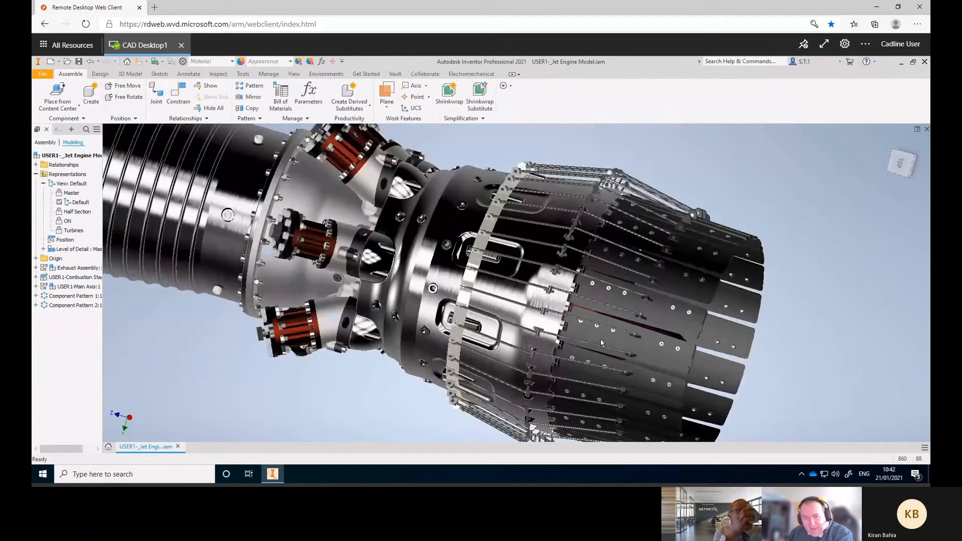
{"action": "scroll", "coordinate": [604, 342], "scroll_direction": "down", "scroll_amount": 8}
{"action": "middle_click_drag", "start_coordinate": [516, 305], "coordinate": [582, 329], "text": "shift"}
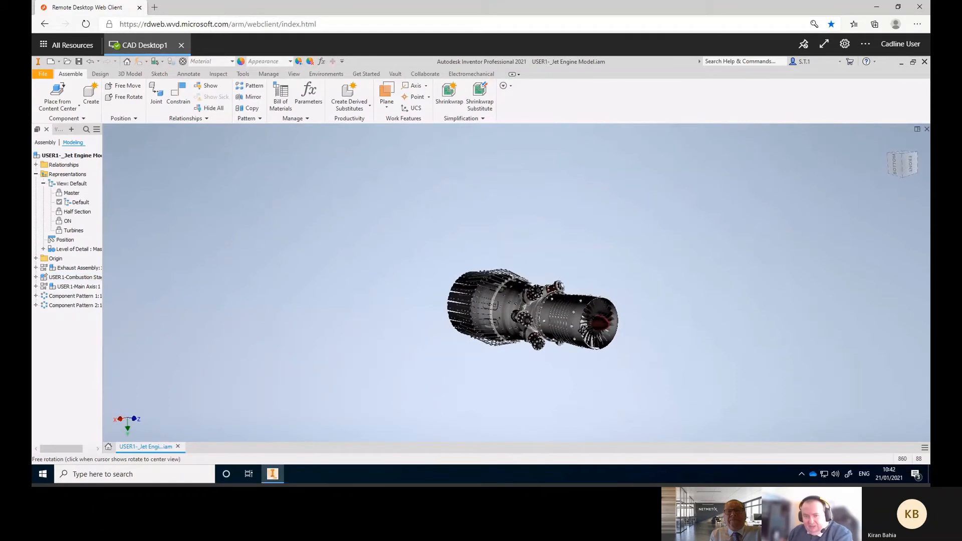
- Open the Combustion Stage subassembly in its own window, and from it open the Intake Casing part
{"action": "left_click", "coordinate": [571, 318]}
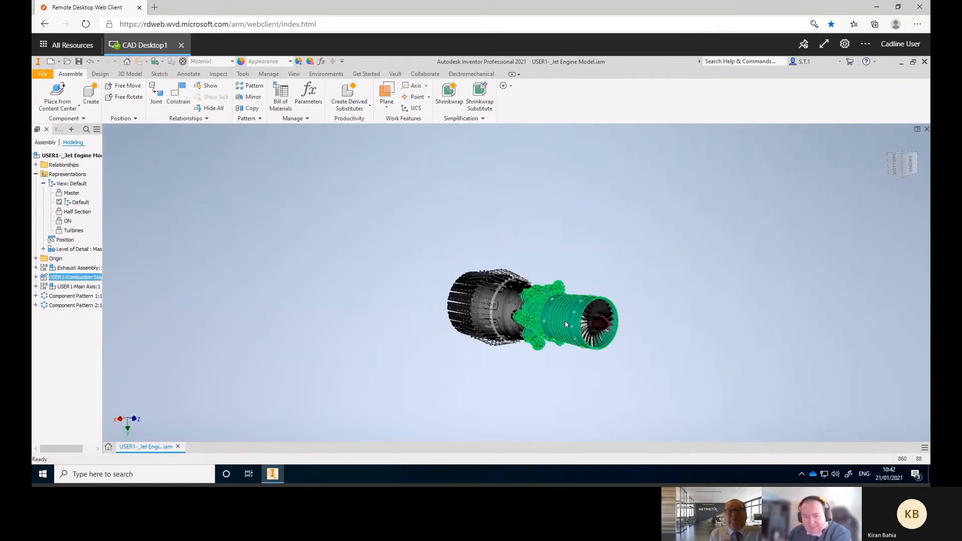
{"action": "right_click", "coordinate": [575, 323]}
{"action": "left_click", "coordinate": [573, 127]}
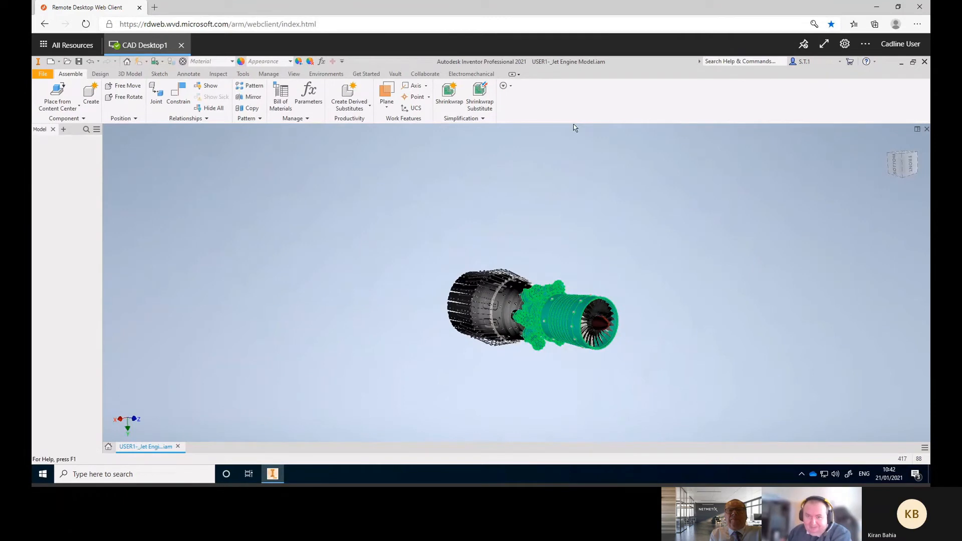
{"action": "left_click", "coordinate": [571, 297]}
{"action": "right_click", "coordinate": [569, 184]}
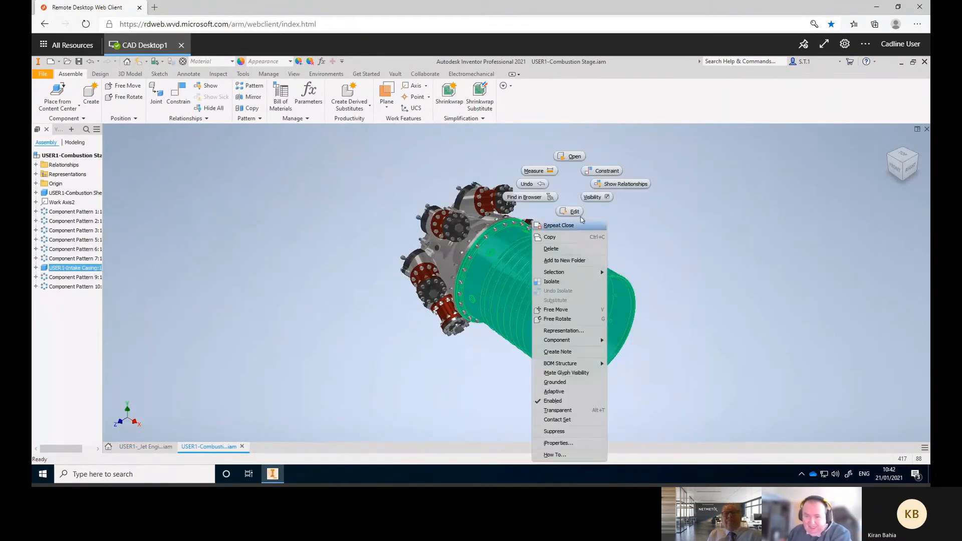
{"action": "left_click", "coordinate": [574, 157]}
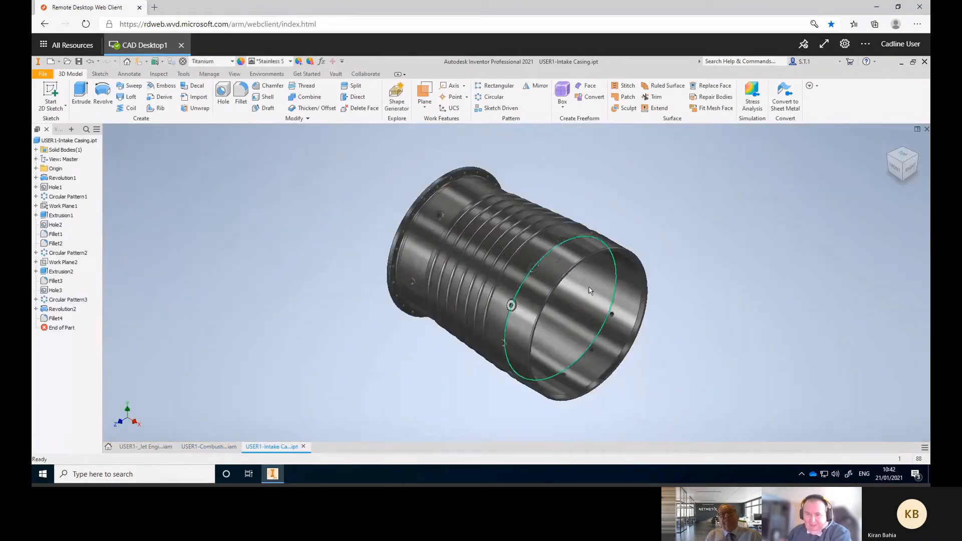
- Start a sketch on the casing's XZ origin plane, declining to open the Vault database and continuing with the read-only edit
{"action": "scroll", "coordinate": [685, 315], "scroll_direction": "down", "scroll_amount": 2}
{"action": "middle_click_drag", "start_coordinate": [653, 286], "coordinate": [675, 290], "text": "shift"}
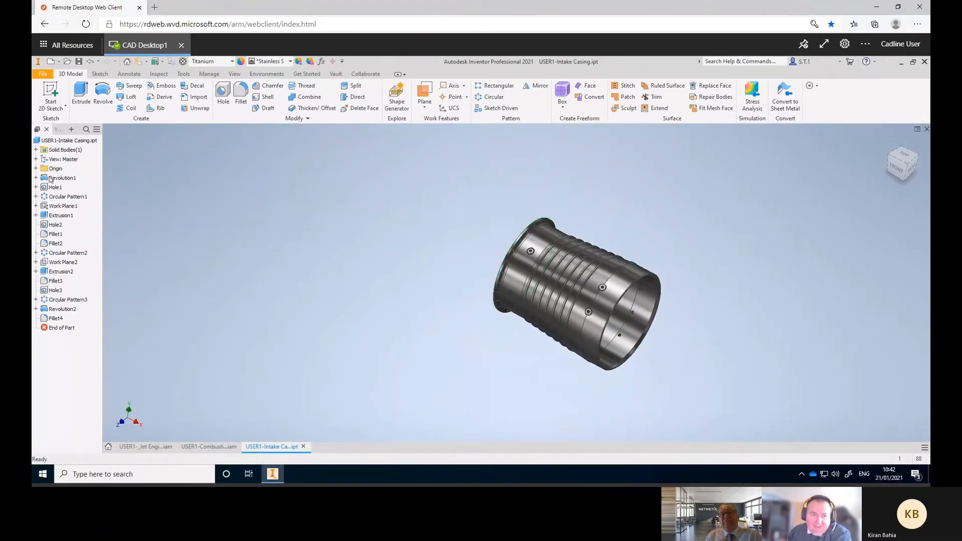
{"action": "left_click", "coordinate": [35, 169]}
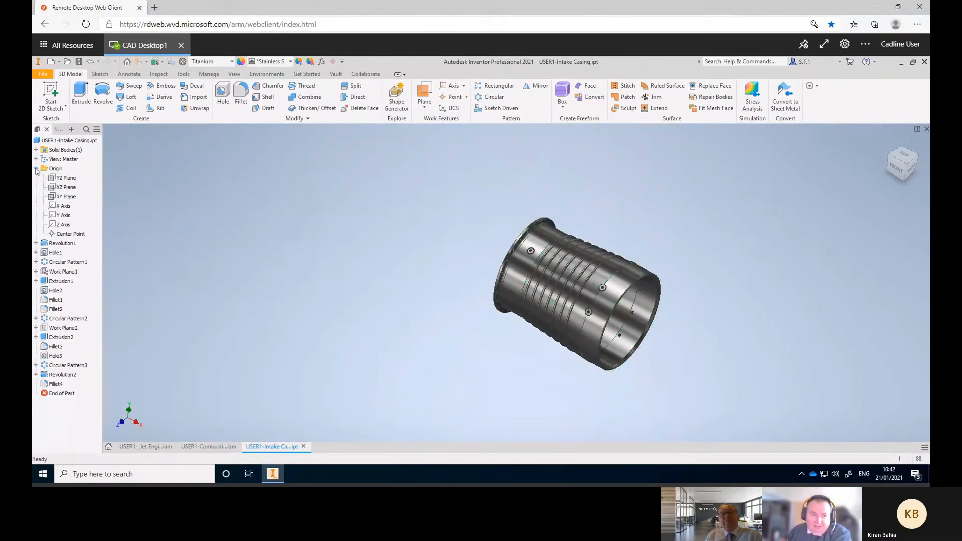
{"action": "left_click", "coordinate": [64, 188]}
{"action": "left_click", "coordinate": [51, 96]}
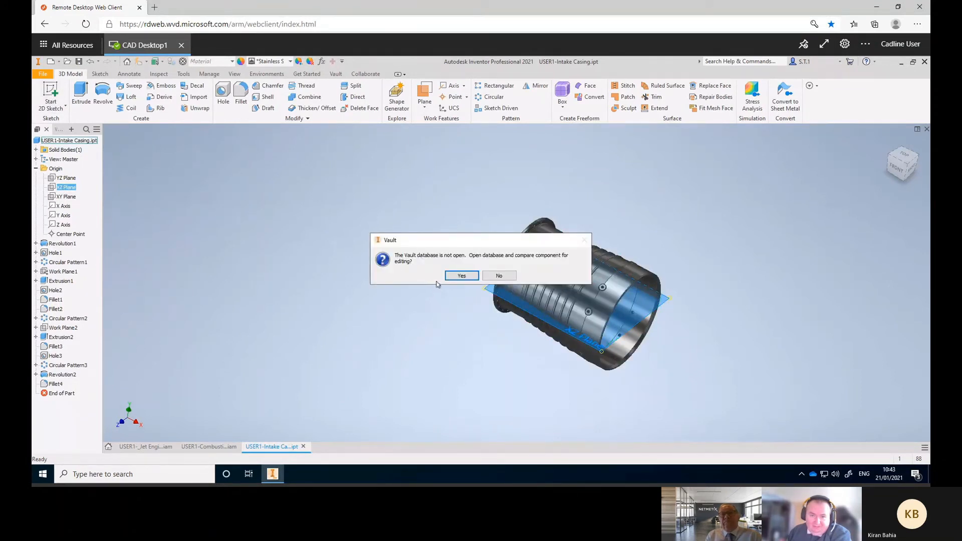
{"action": "left_click", "coordinate": [499, 277]}
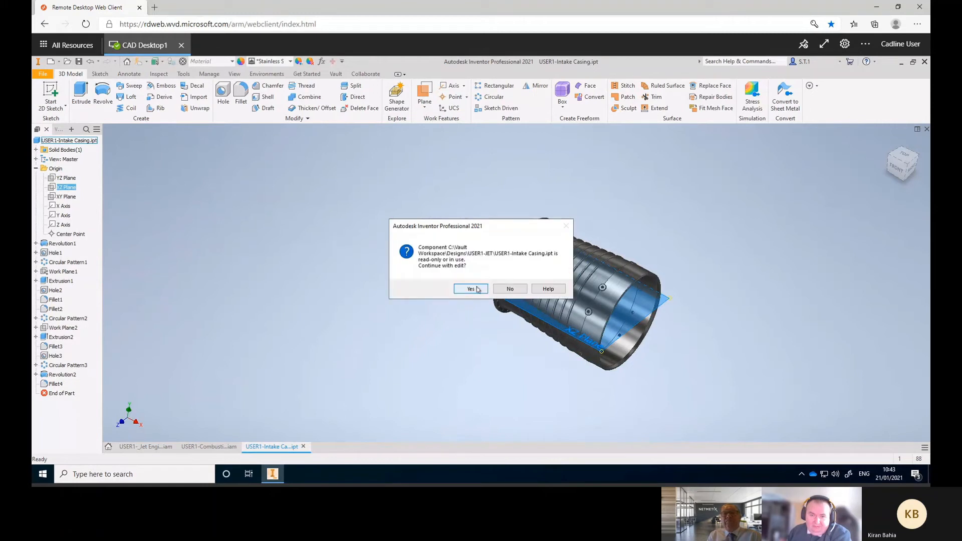
{"action": "left_click", "coordinate": [474, 288]}
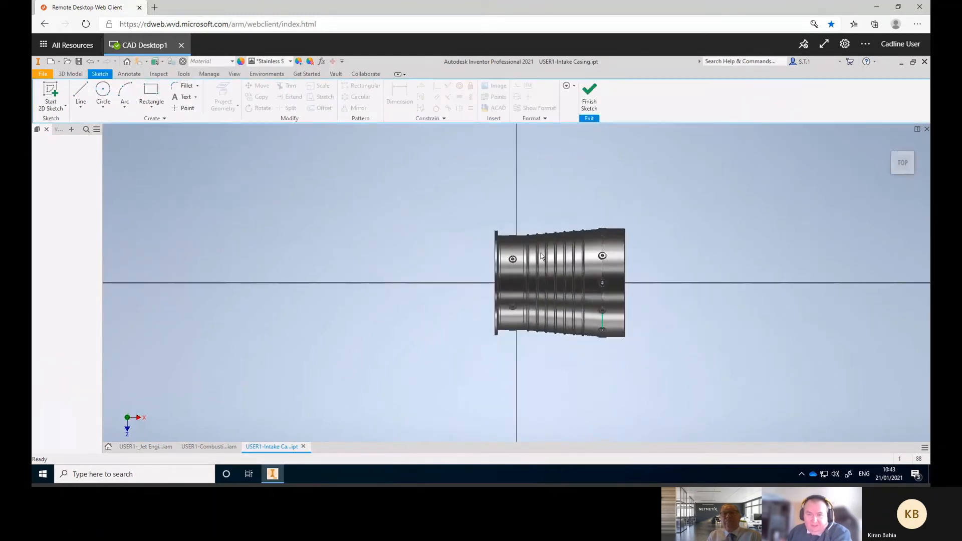
- Sketch a circle about 45 mm in diameter, centred on the casing's centreline at the wide open end, and finish the sketch
{"action": "left_click", "coordinate": [102, 91]}
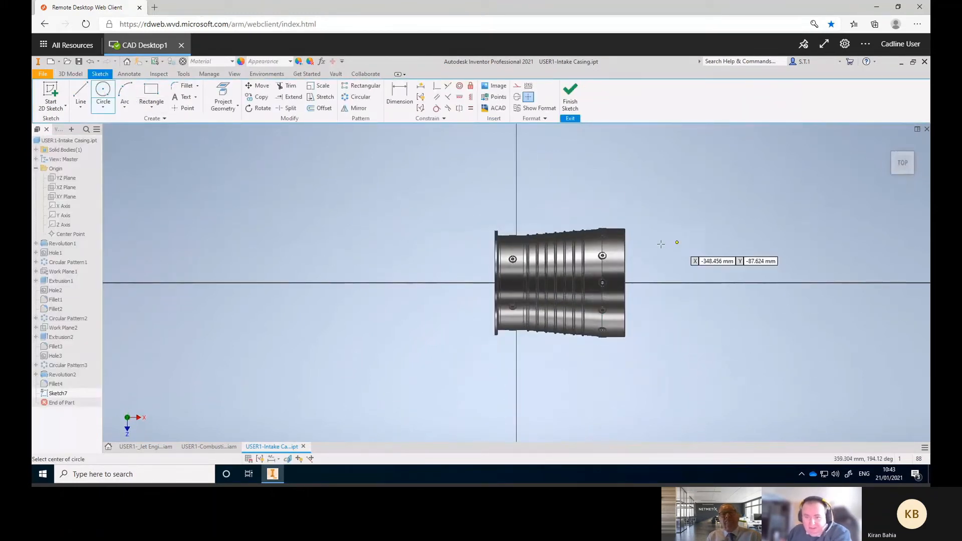
{"action": "left_click", "coordinate": [629, 283]}
{"action": "left_click", "coordinate": [634, 277]}
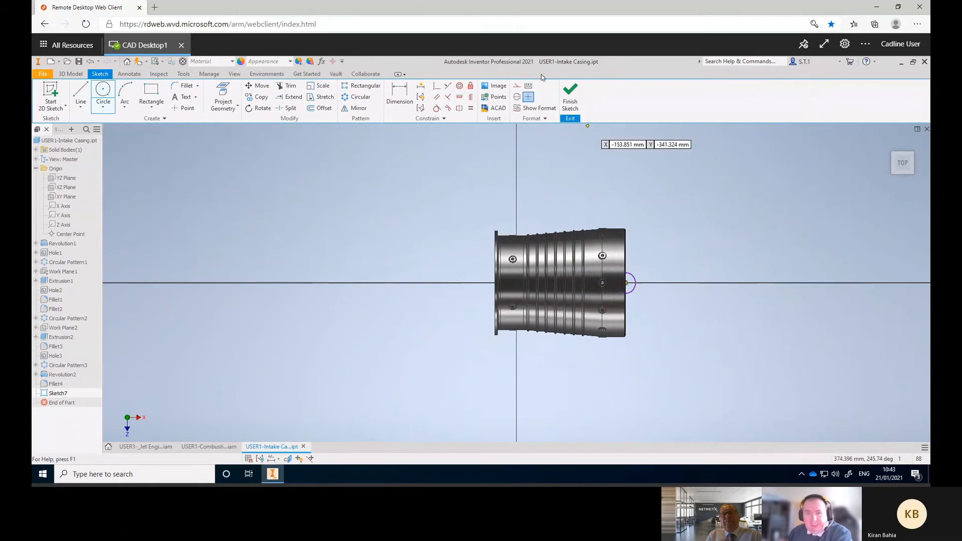
{"action": "left_click", "coordinate": [570, 93]}
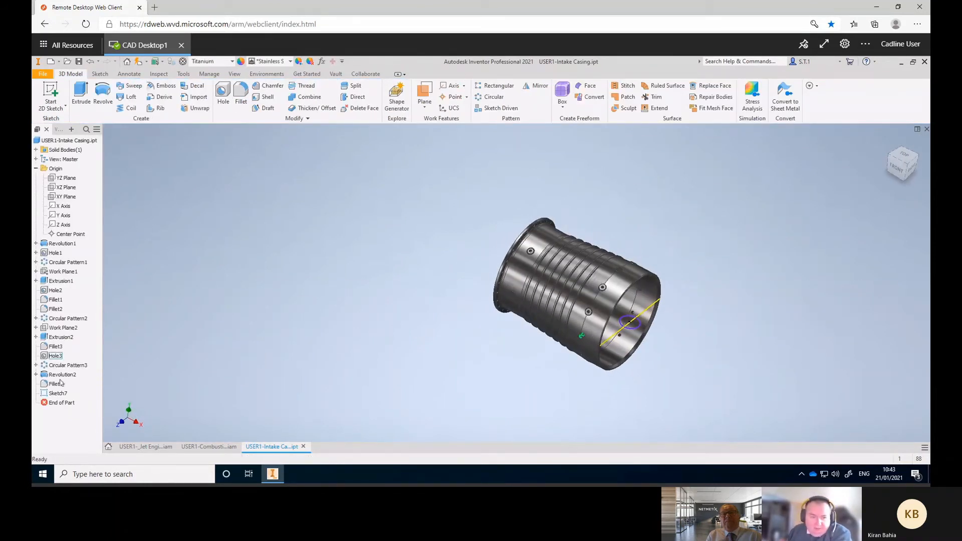
- Reopen the circle's sketch for editing and dimension the circle's diameter to 50 mm
{"action": "right_click", "coordinate": [58, 395]}
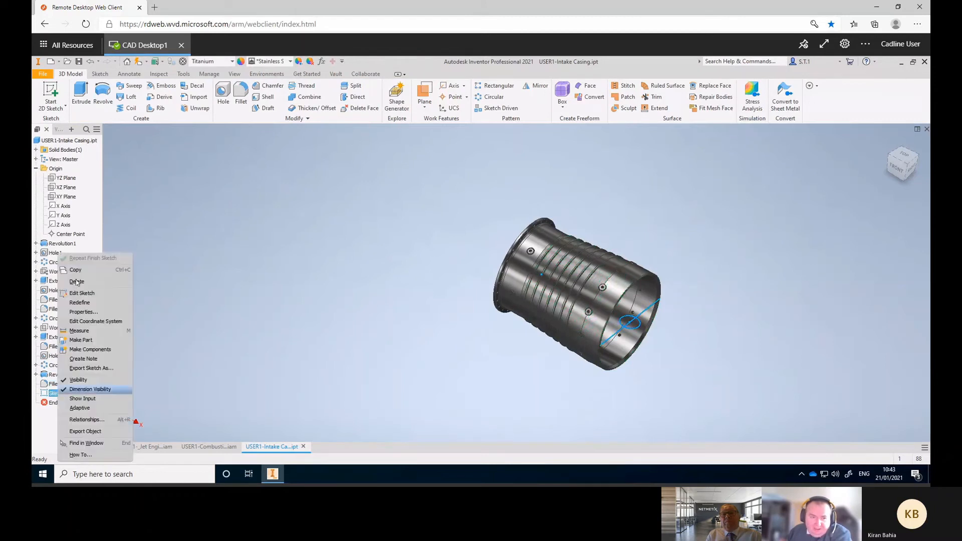
{"action": "left_click", "coordinate": [75, 293]}
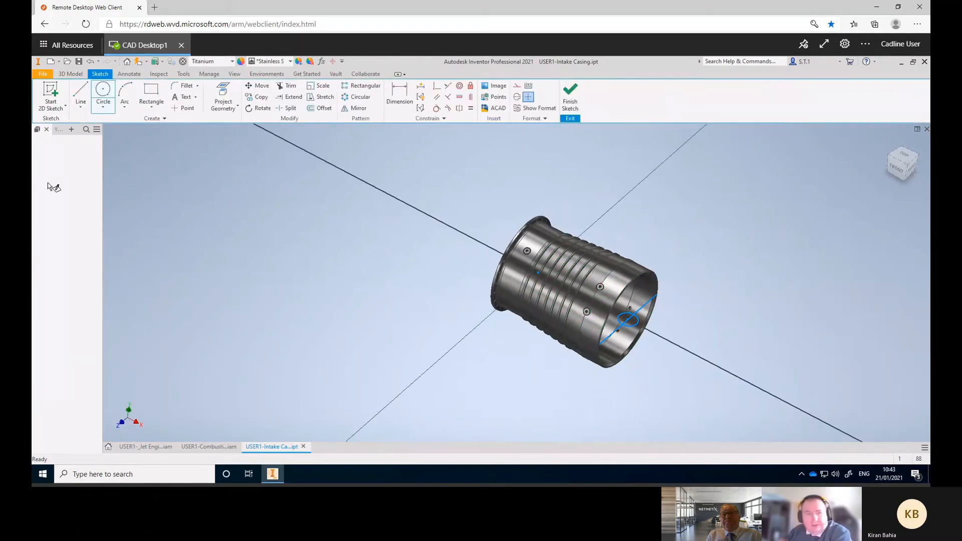
{"action": "key", "text": "d"}
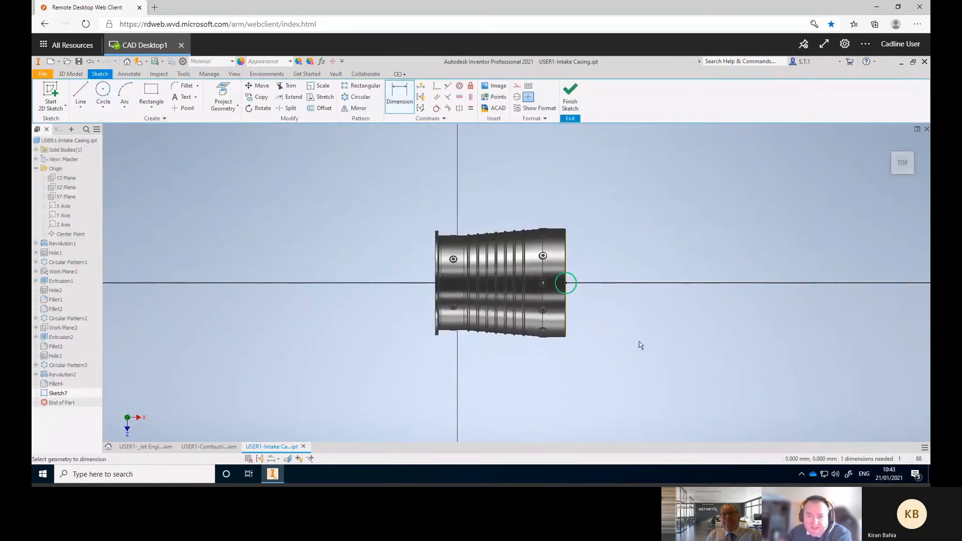
{"action": "left_click", "coordinate": [575, 290]}
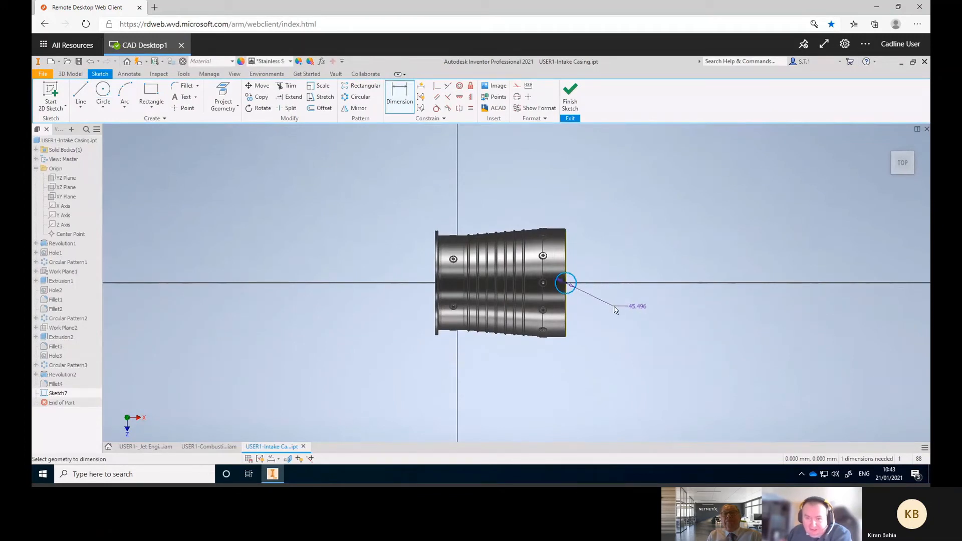
{"action": "left_click", "coordinate": [630, 306]}
{"action": "type", "text": "50"}
{"action": "key", "text": "Return"}
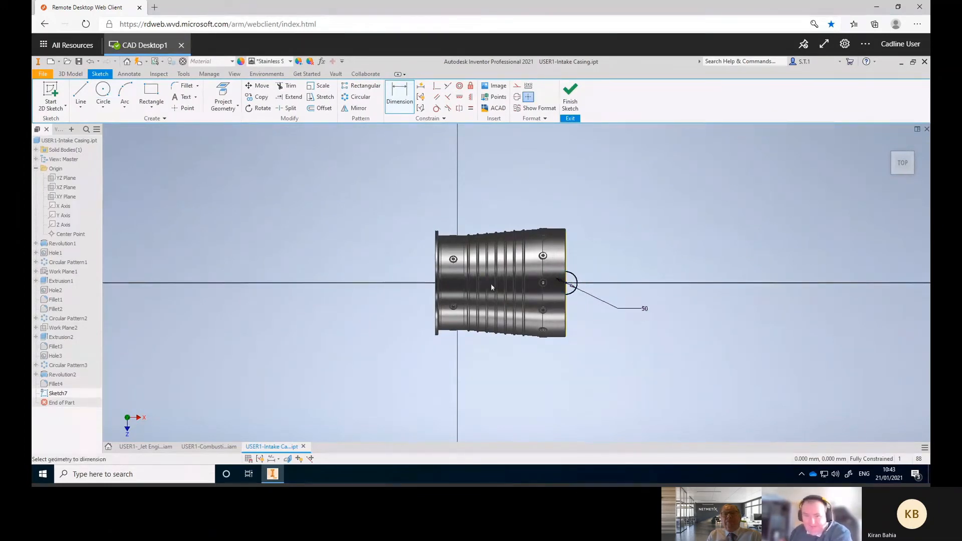
{"action": "left_click", "coordinate": [566, 338]}
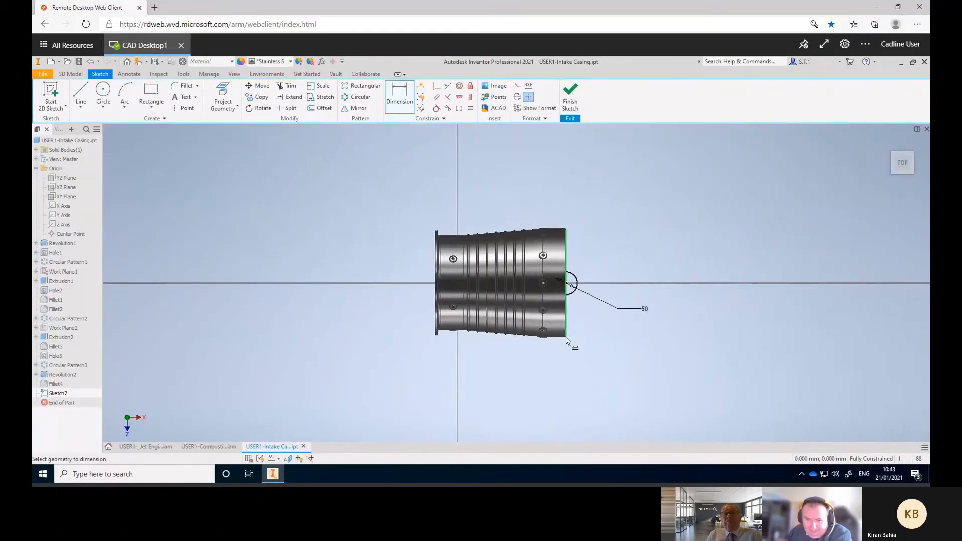
{"action": "left_click", "coordinate": [576, 293]}
{"action": "key", "text": "Escape"}
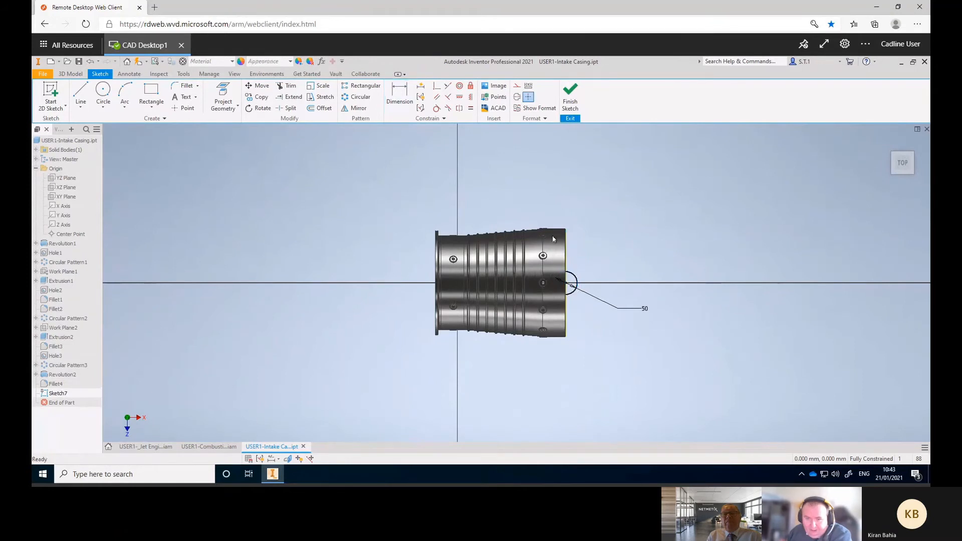
- Finish the sketch and extrude both halves of the circle upward as a Through All cut, notching the casing's open rim
{"action": "left_click", "coordinate": [569, 99]}
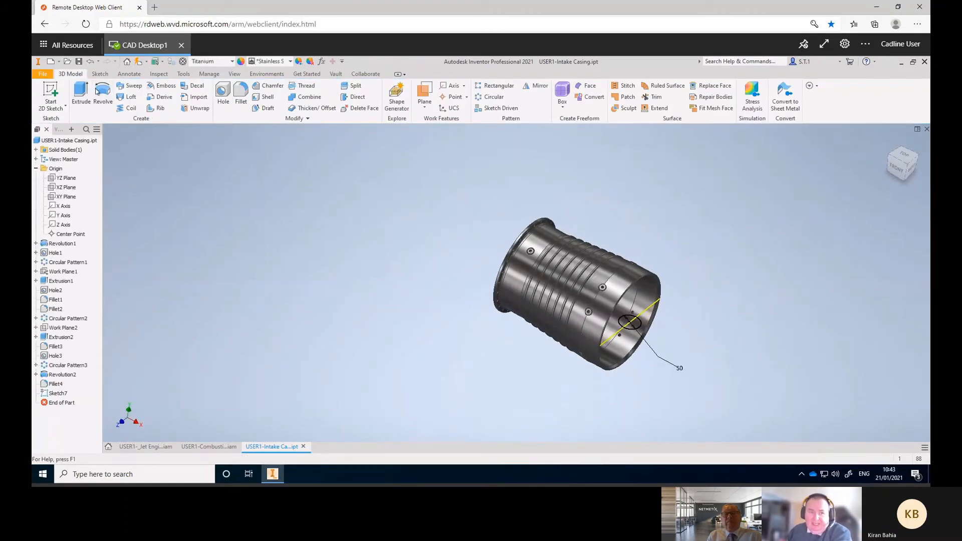
{"action": "left_click", "coordinate": [80, 94]}
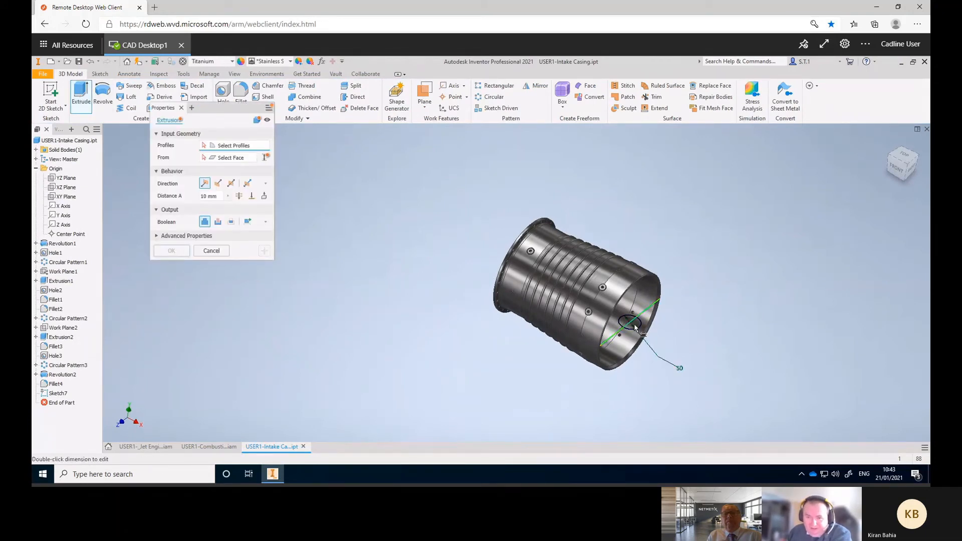
{"action": "scroll", "coordinate": [635, 326], "scroll_direction": "down", "scroll_amount": 6}
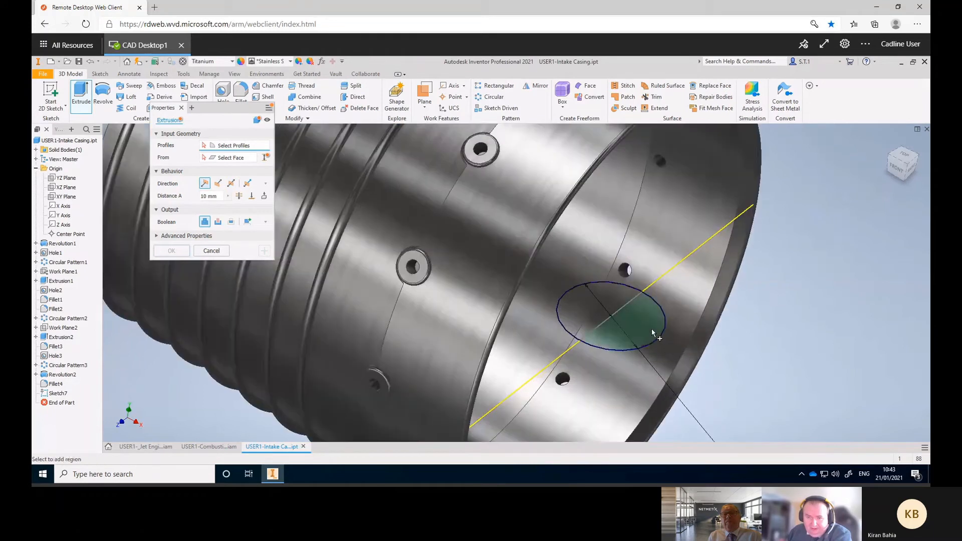
{"action": "left_click", "coordinate": [649, 333]}
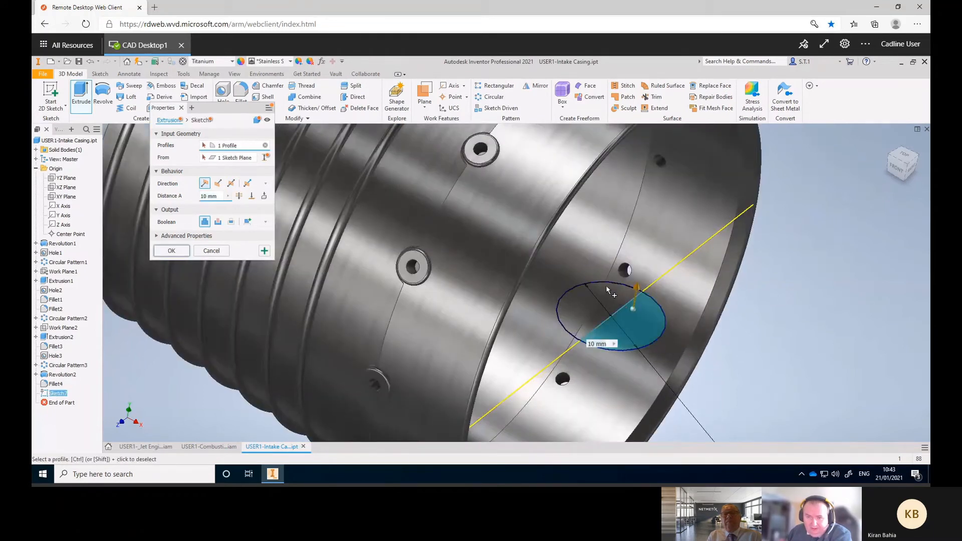
{"action": "left_click", "coordinate": [584, 299]}
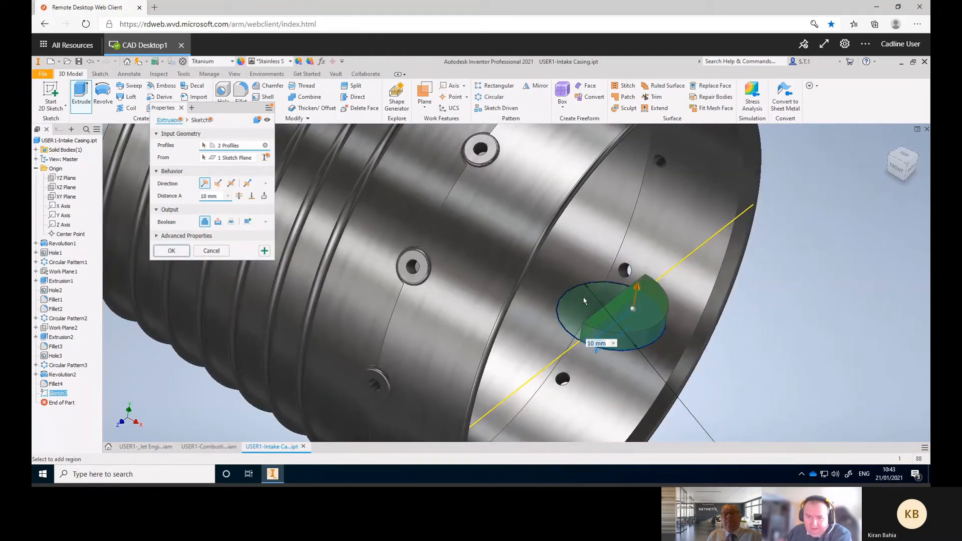
{"action": "left_click", "coordinate": [217, 222]}
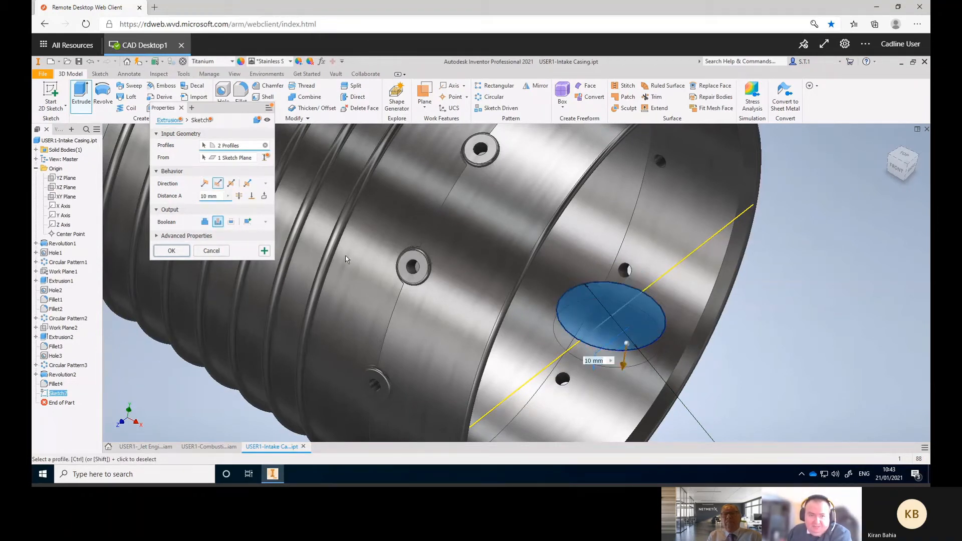
{"action": "left_click", "coordinate": [205, 184]}
{"action": "left_click", "coordinate": [240, 197]}
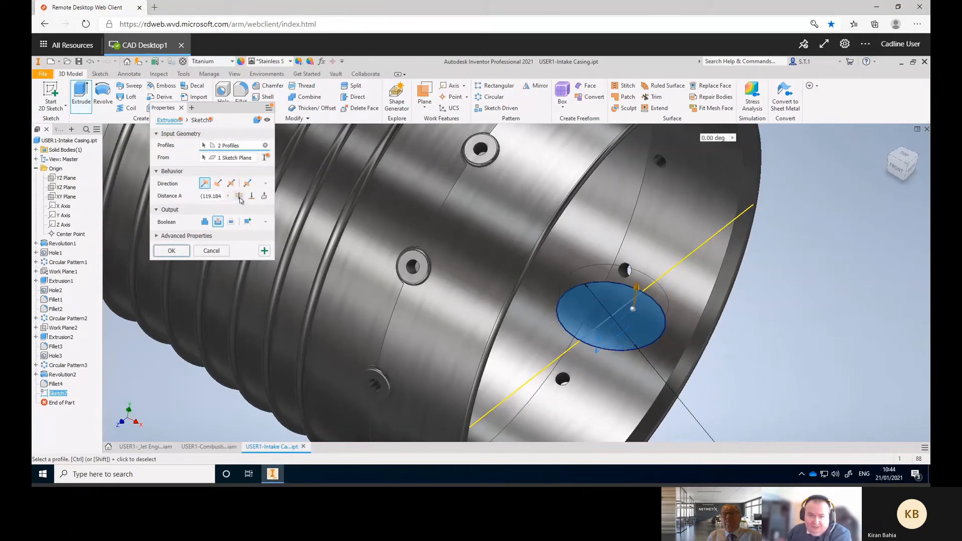
{"action": "scroll", "coordinate": [340, 242], "scroll_direction": "down", "scroll_amount": 2}
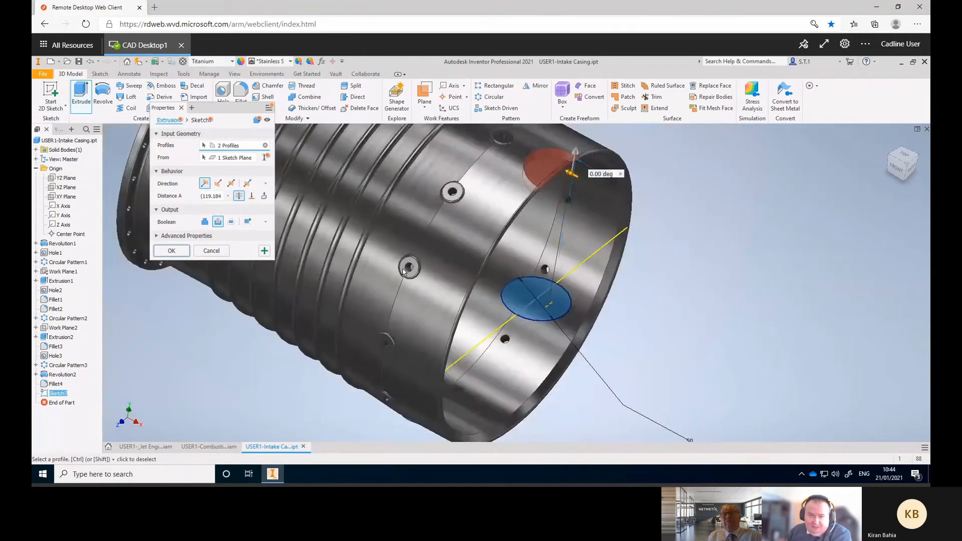
{"action": "left_click", "coordinate": [181, 246]}
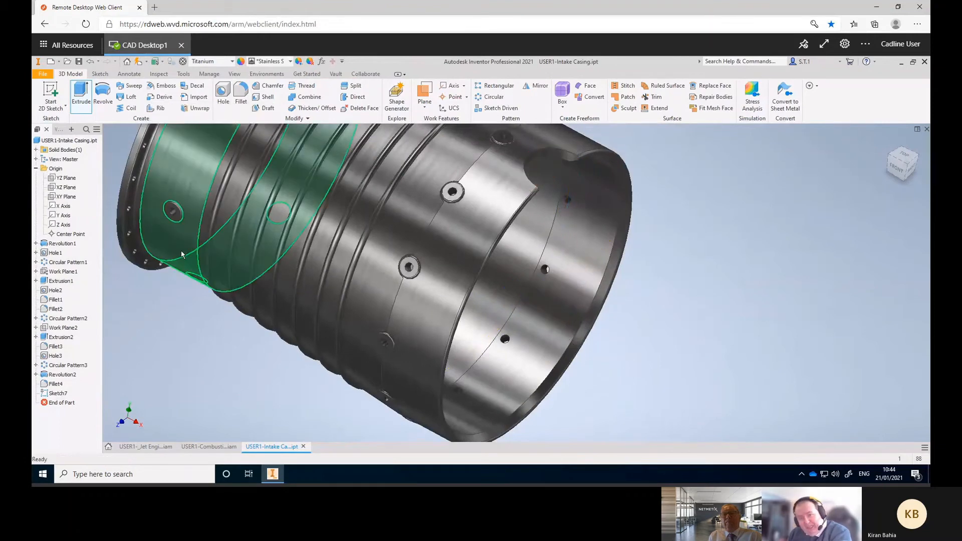
- Create a circular pattern of the rim notch cut with 10 occurrences over 360 degrees around the casing's central axis
{"action": "scroll", "coordinate": [335, 225], "scroll_direction": "down", "scroll_amount": 2}
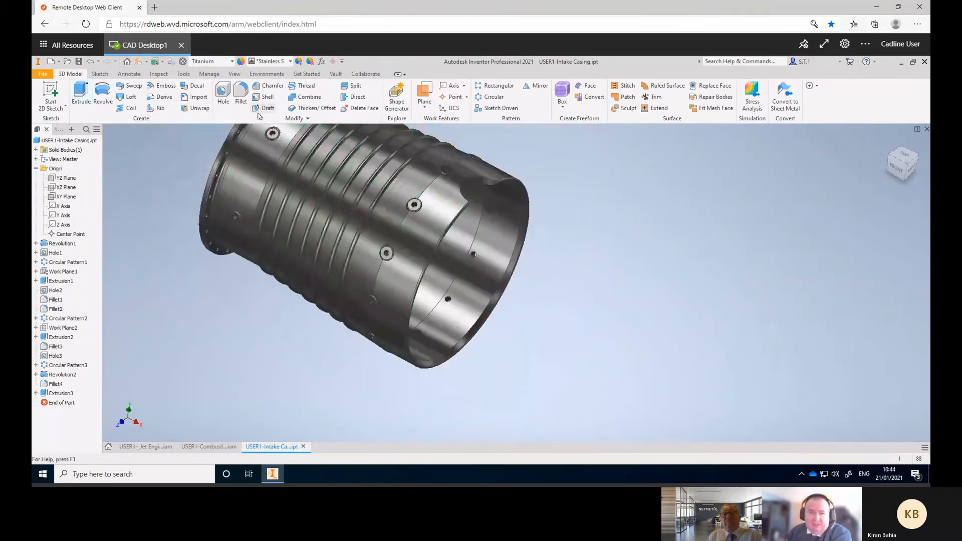
{"action": "left_click", "coordinate": [490, 97]}
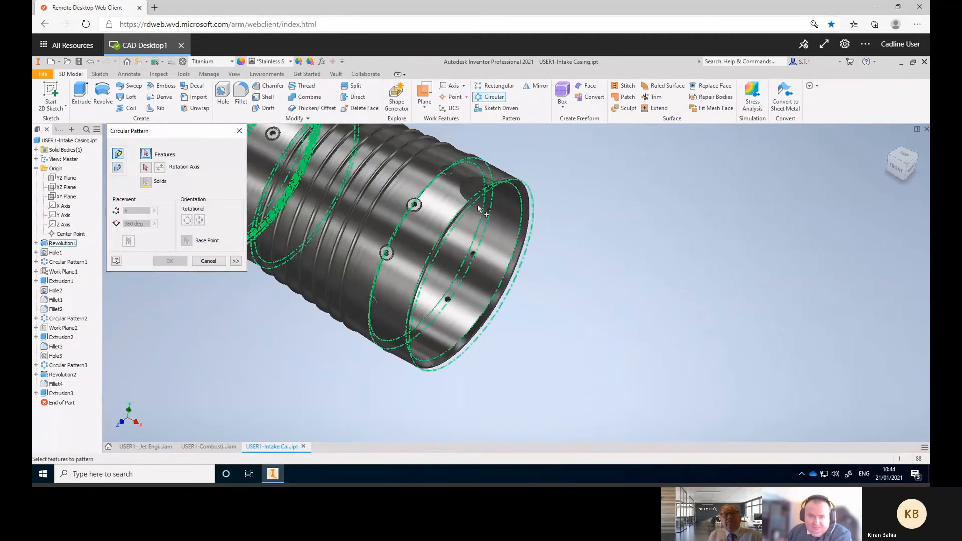
{"action": "left_click", "coordinate": [482, 186]}
{"action": "left_click", "coordinate": [145, 167]}
{"action": "left_click", "coordinate": [472, 262]}
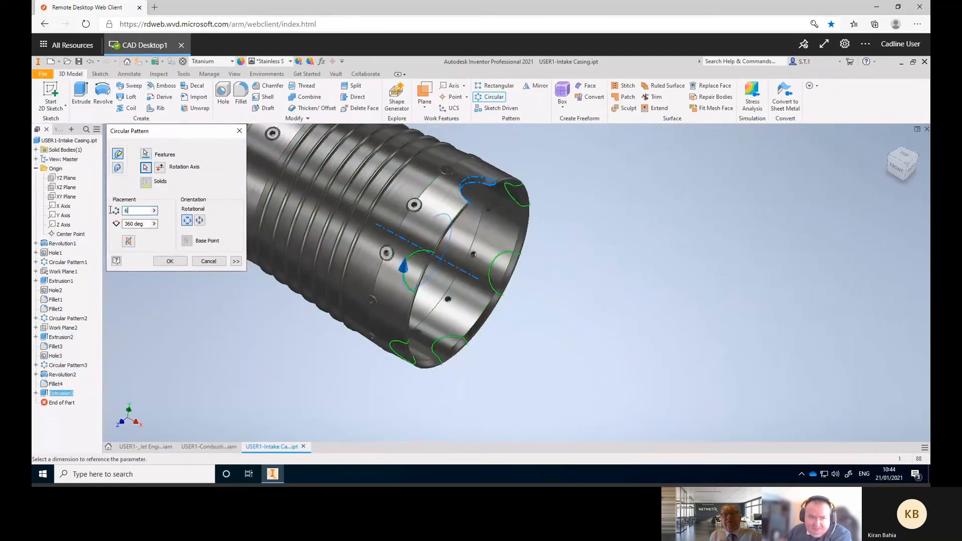
{"action": "type", "text": "8"}
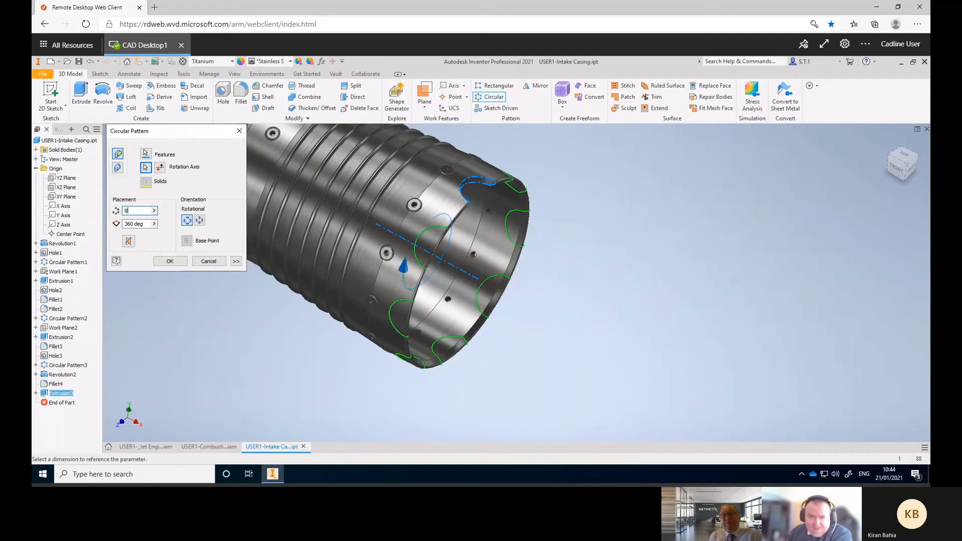
{"action": "key", "text": "Tab"}
{"action": "key", "text": "shift+Tab"}
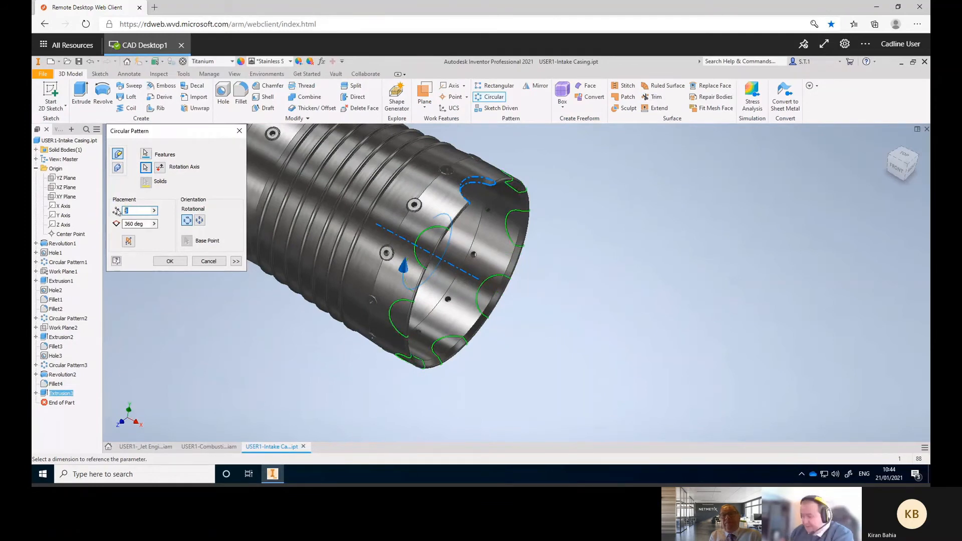
{"action": "type", "text": "10"}
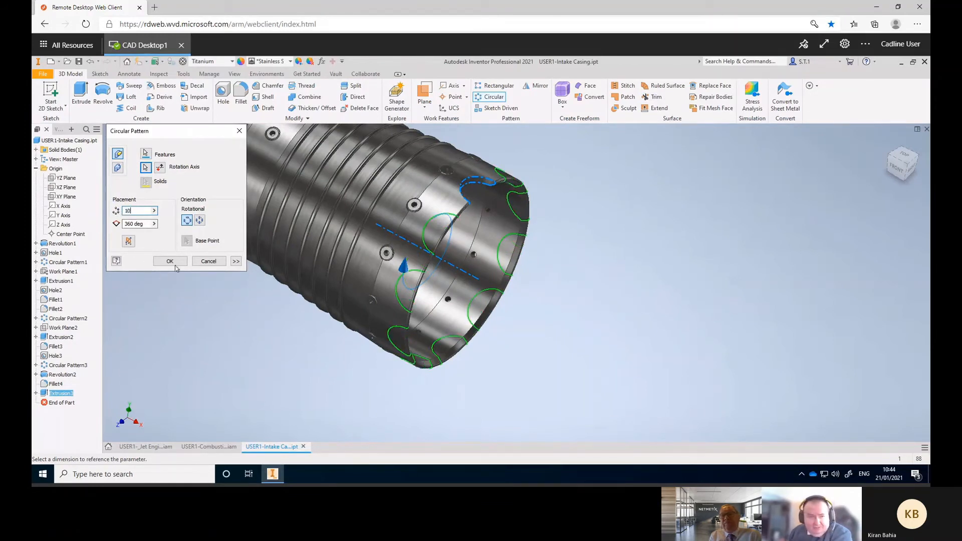
{"action": "left_click", "coordinate": [170, 261]}
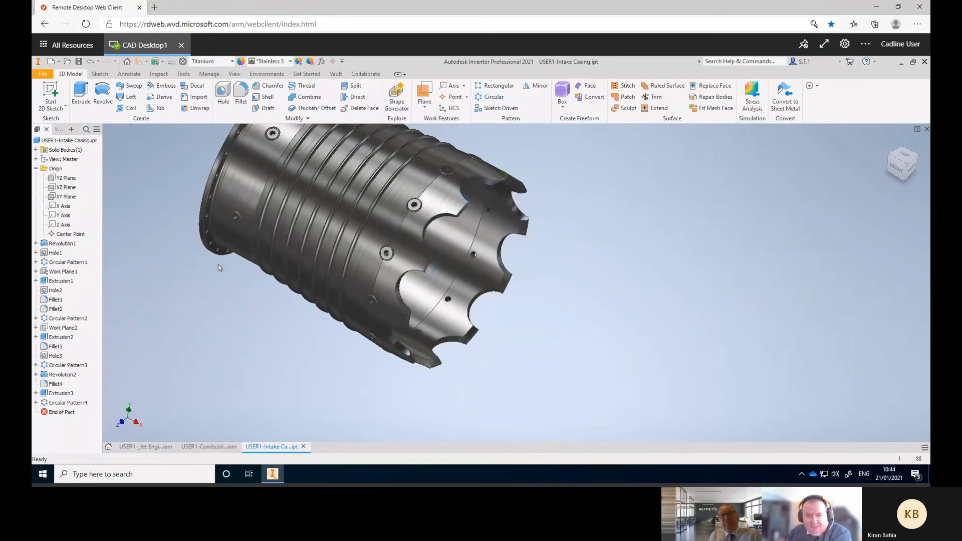
- Save a copy of the notched casing as USER1-Intake Casing1.ipt in the USER1JET folder
{"action": "scroll", "coordinate": [343, 254], "scroll_direction": "down", "scroll_amount": 4}
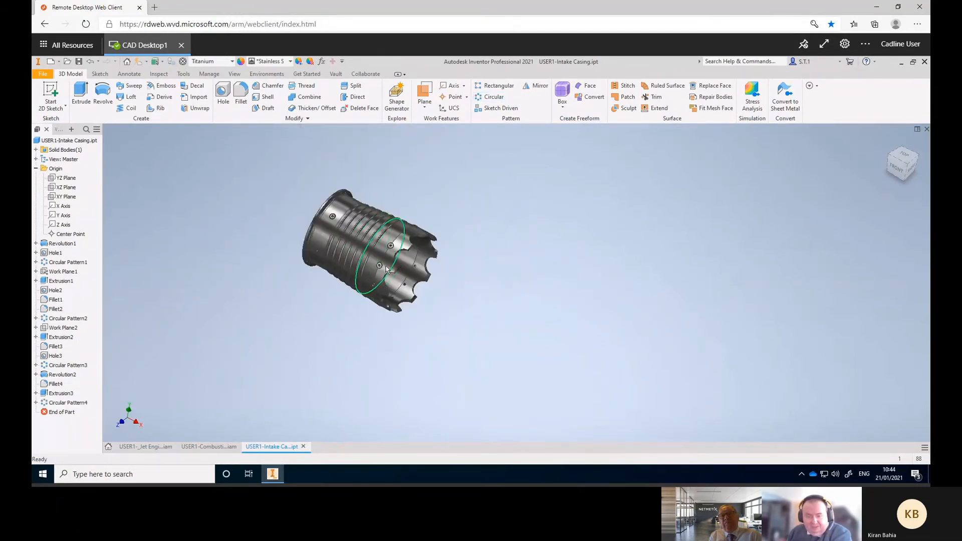
{"action": "middle_click_drag", "start_coordinate": [369, 263], "coordinate": [149, 258], "text": "shift"}
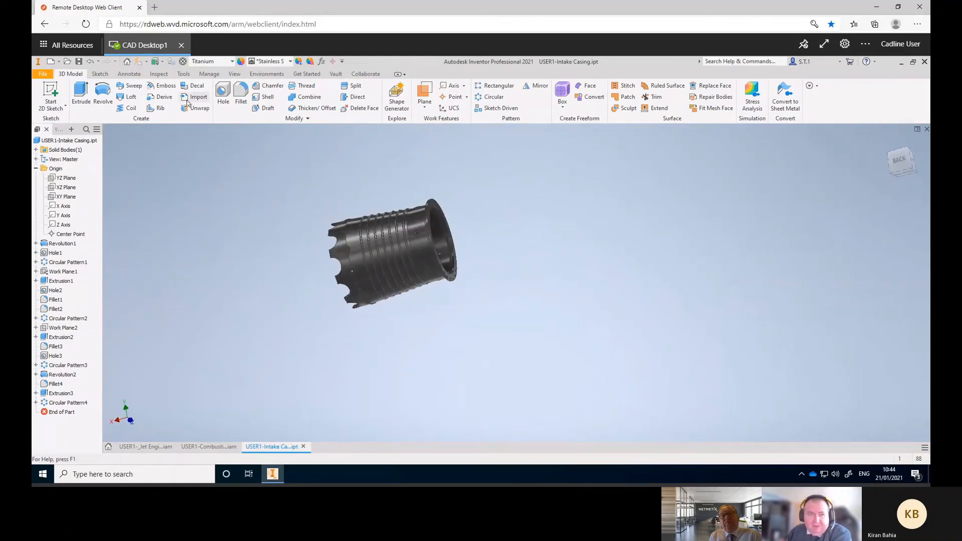
{"action": "left_click", "coordinate": [80, 62]}
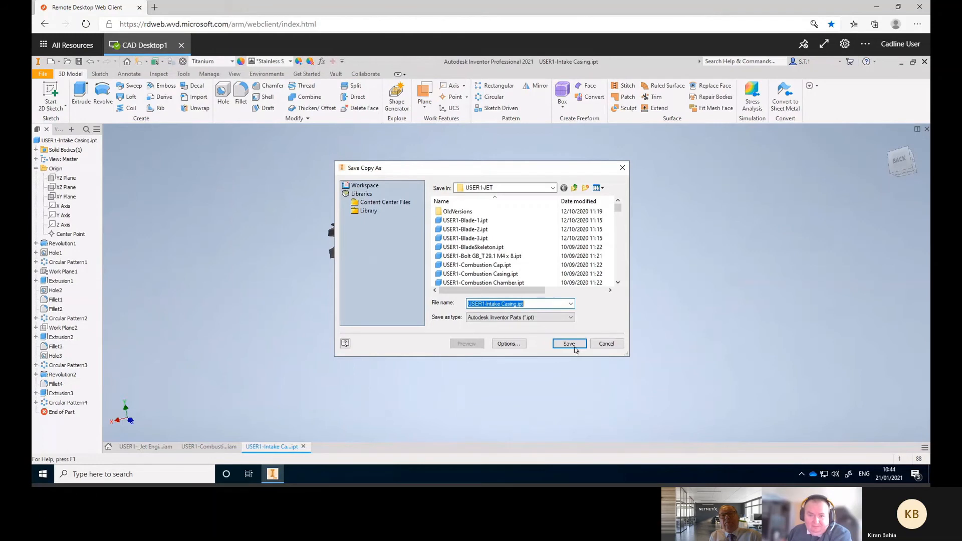
{"action": "left_click", "coordinate": [574, 347]}
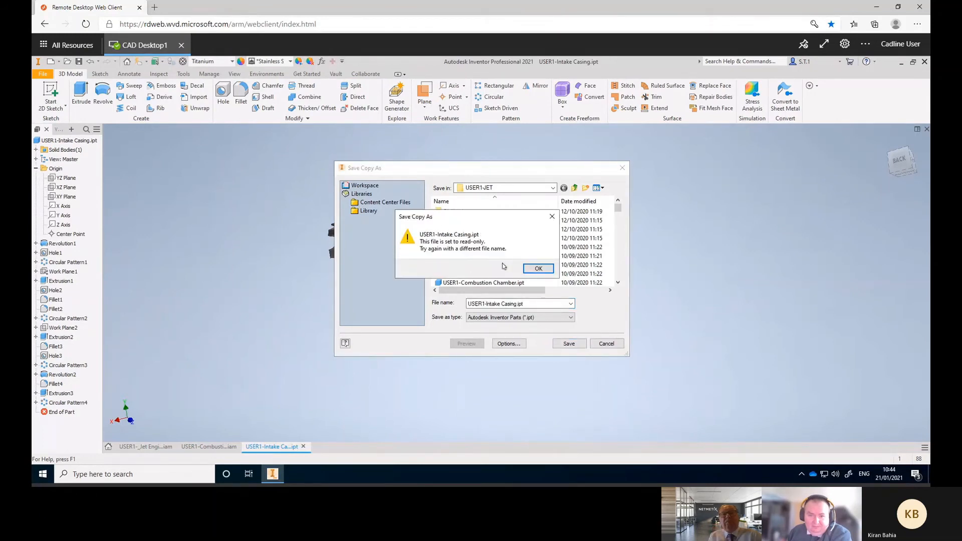
{"action": "left_click", "coordinate": [533, 269]}
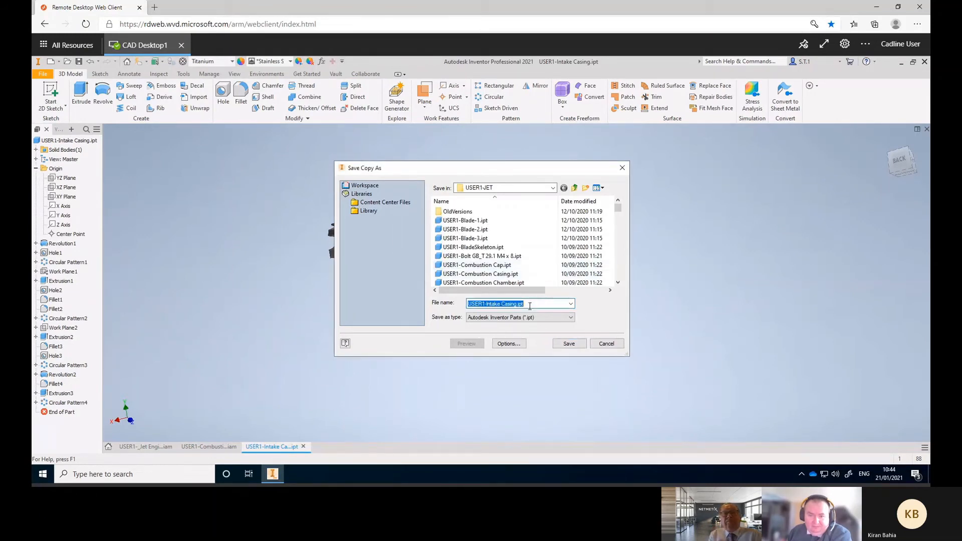
{"action": "left_click", "coordinate": [522, 304]}
{"action": "type", "text": "1"}
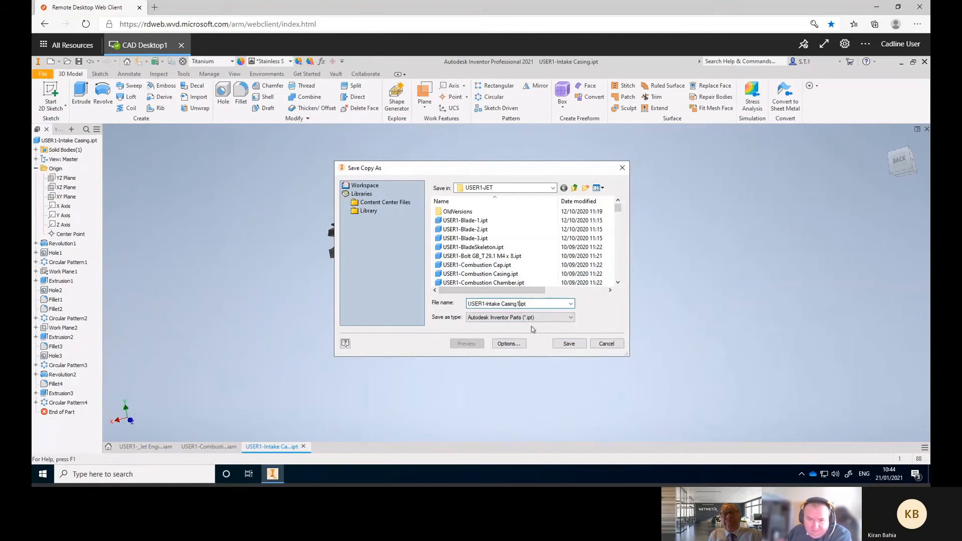
{"action": "left_click", "coordinate": [569, 343]}
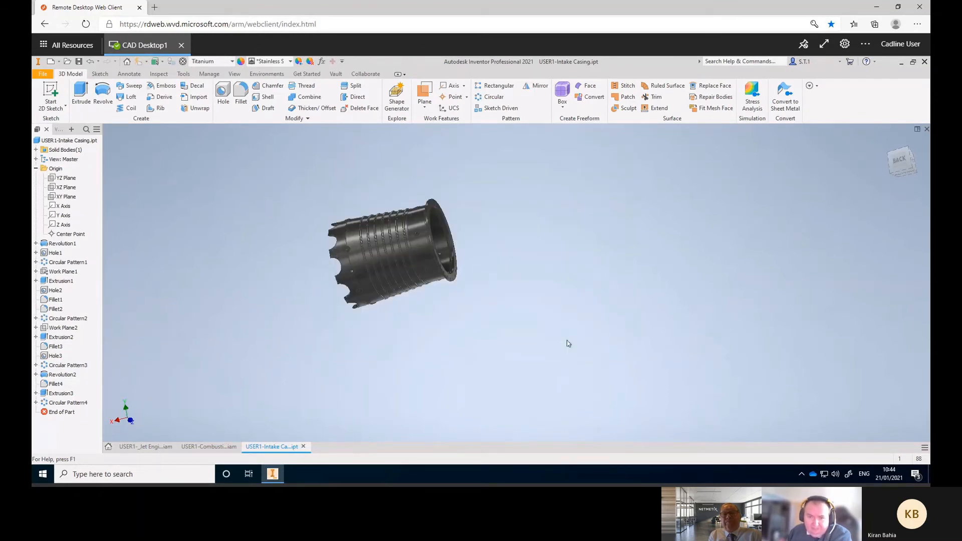
{"action": "left_click", "coordinate": [304, 447]}
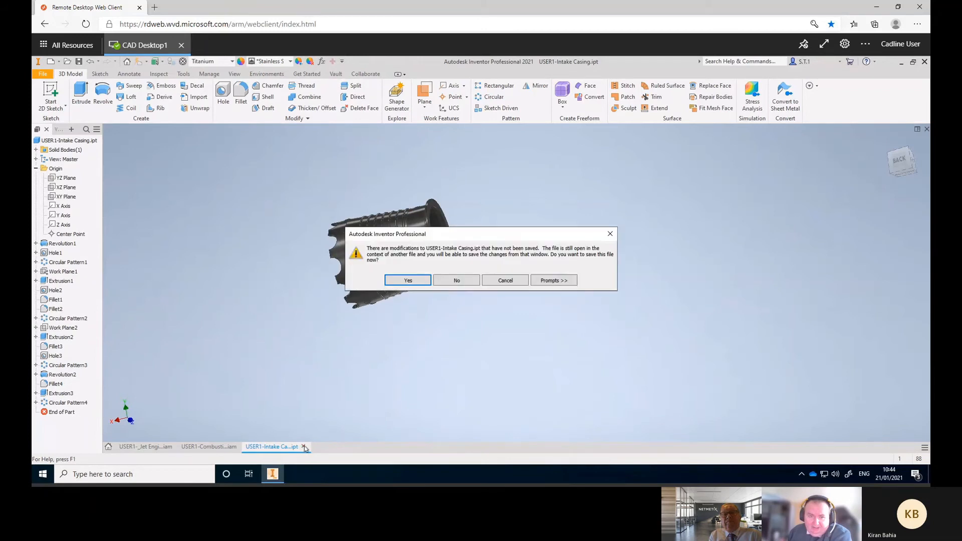
{"action": "left_click", "coordinate": [399, 284]}
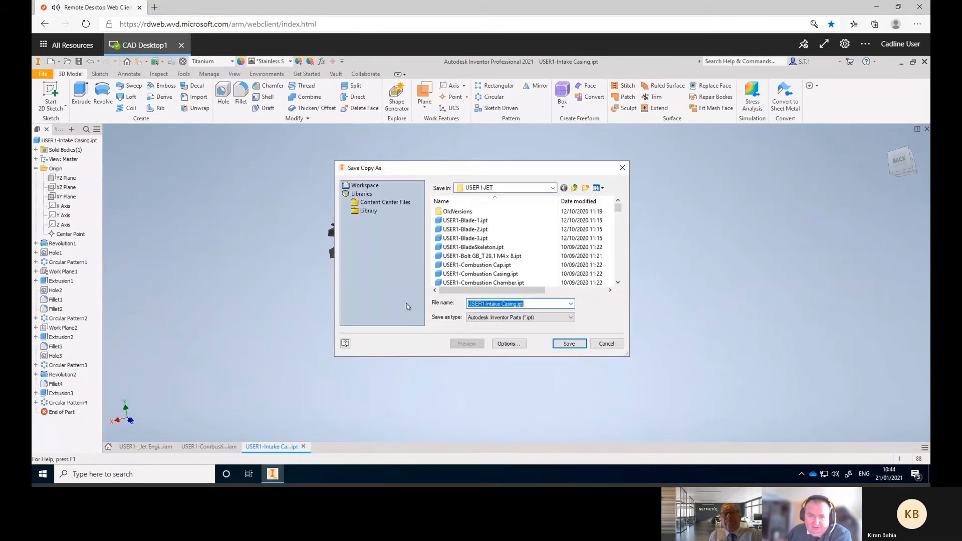
{"action": "left_click", "coordinate": [608, 343]}
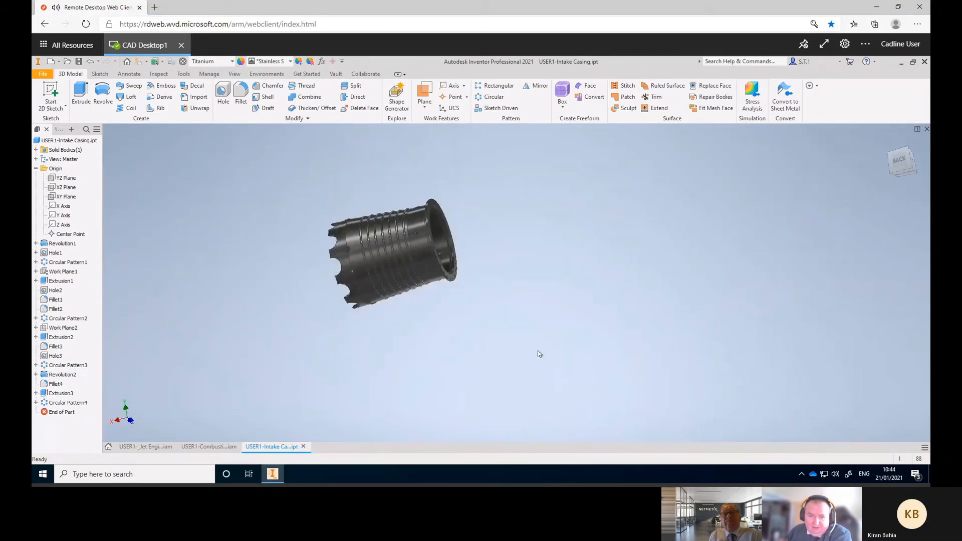
- Switch to the Combustion Stage assembly and the Jet Engine Model, examining how the notched Intake Casing appears in each
{"action": "left_click", "coordinate": [209, 447]}
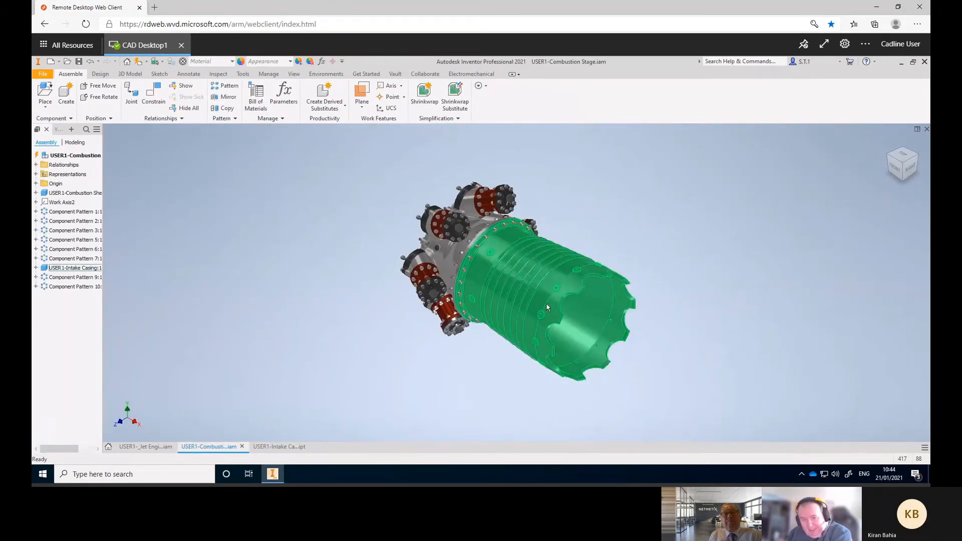
{"action": "middle_click_drag", "start_coordinate": [581, 322], "coordinate": [562, 315], "text": "shift"}
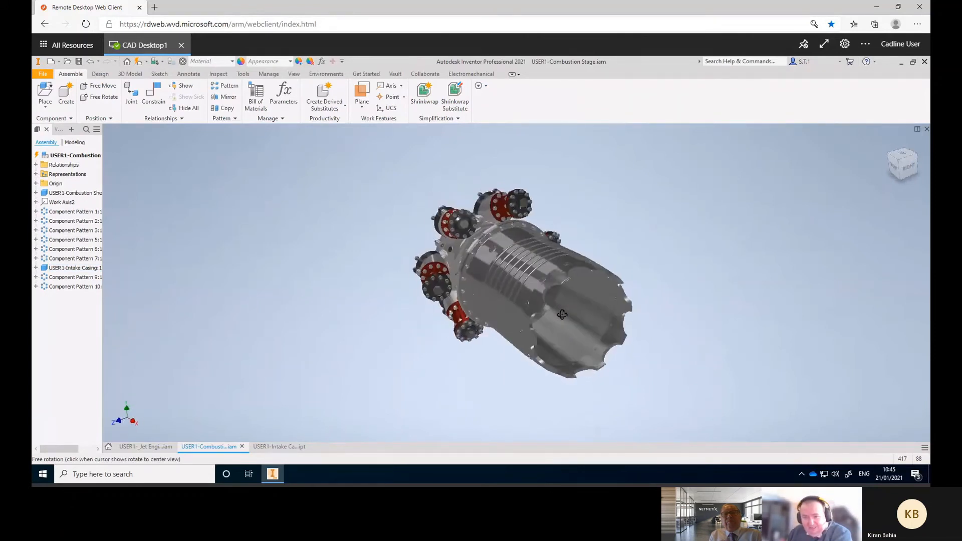
{"action": "left_click", "coordinate": [150, 446]}
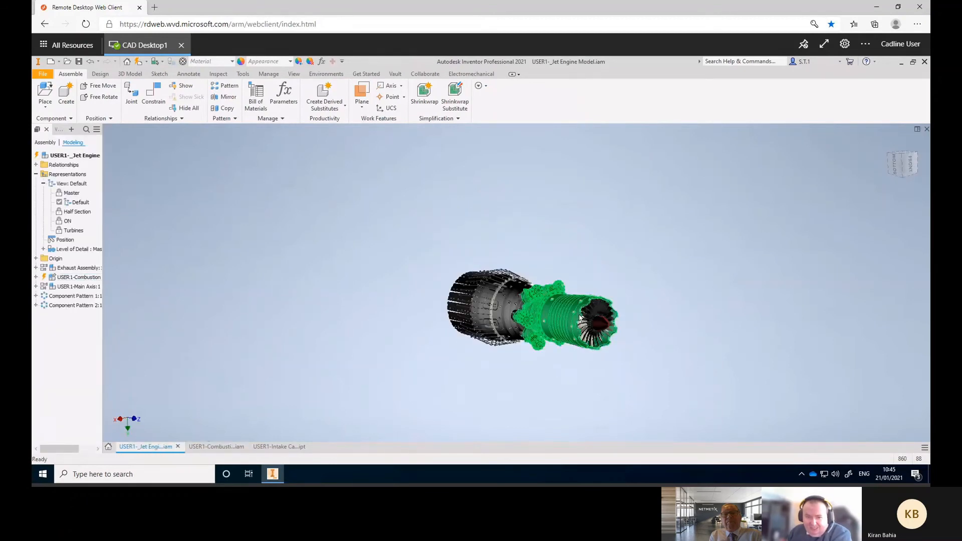
{"action": "scroll", "coordinate": [579, 321], "scroll_direction": "up", "scroll_amount": 3}
{"action": "scroll", "coordinate": [579, 323], "scroll_direction": "up", "scroll_amount": 3}
{"action": "middle_click_drag", "start_coordinate": [575, 338], "coordinate": [569, 369], "text": "shift"}
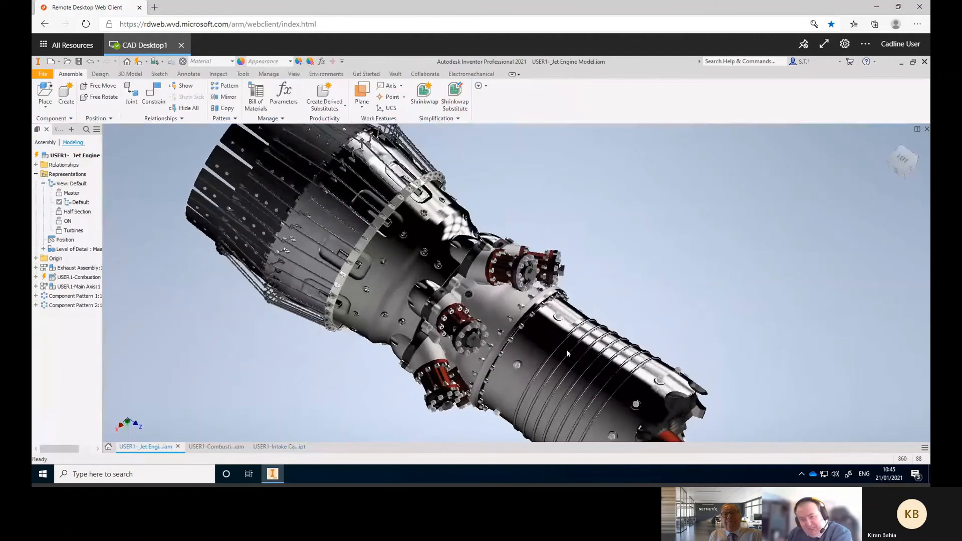
{"action": "right_click", "coordinate": [568, 369]}
{"action": "left_click", "coordinate": [709, 275]}
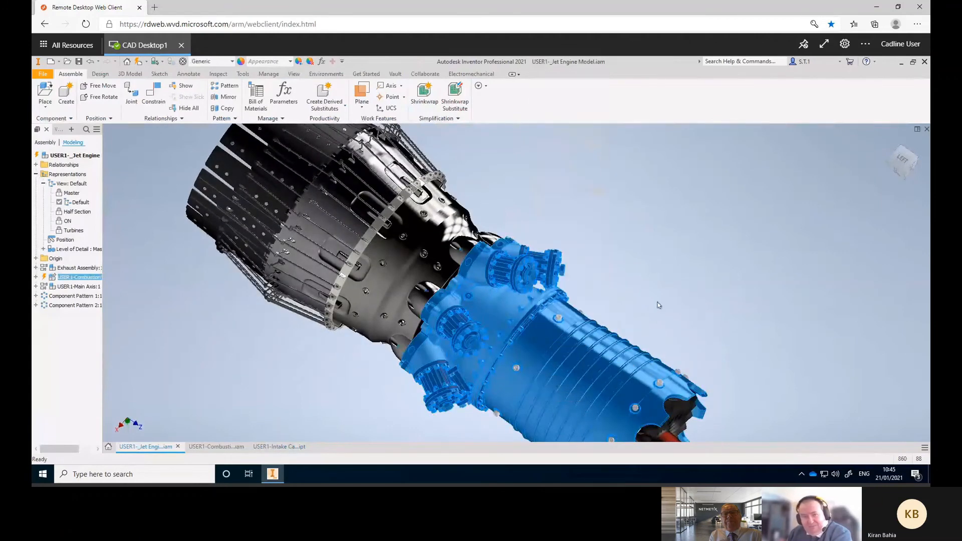
{"action": "scroll", "coordinate": [658, 305], "scroll_direction": "down", "scroll_amount": 4}
{"action": "middle_click_drag", "start_coordinate": [635, 320], "coordinate": [631, 311], "text": "shift"}
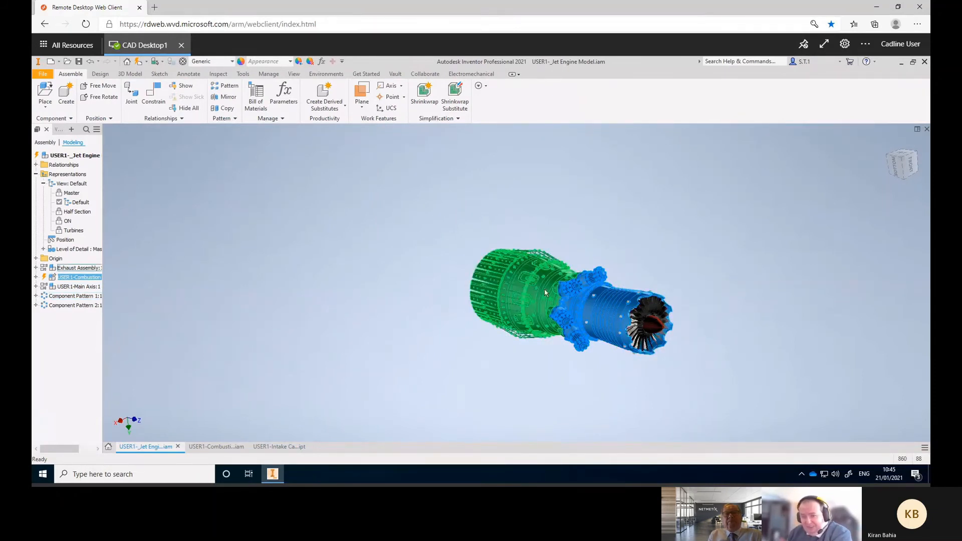
{"action": "middle_click_drag", "start_coordinate": [596, 329], "coordinate": [571, 325], "text": "shift"}
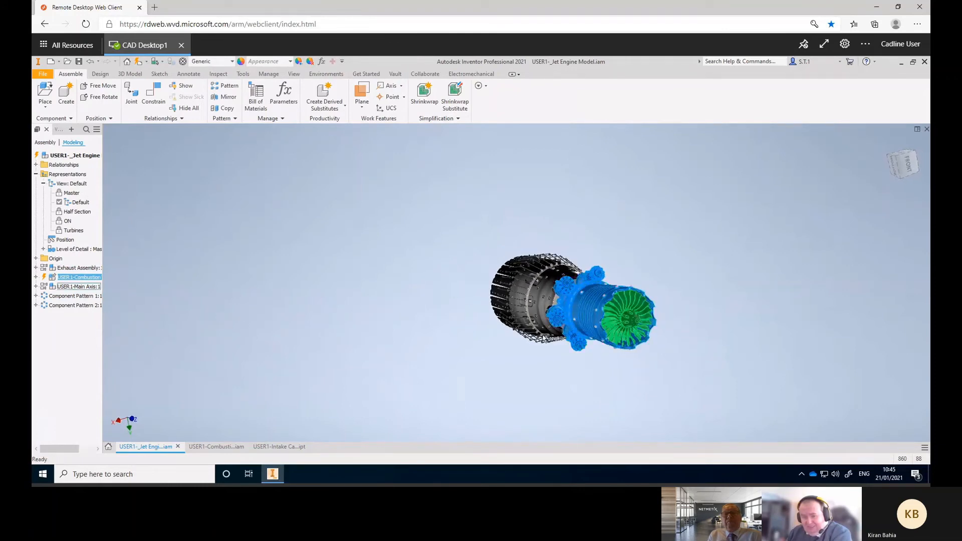
- Examine the notched casing from the back in the Combustion Stage assembly, and return to the Jet Engine Model
{"action": "left_click", "coordinate": [212, 447]}
{"action": "middle_click_drag", "start_coordinate": [495, 324], "coordinate": [344, 322], "text": "shift"}
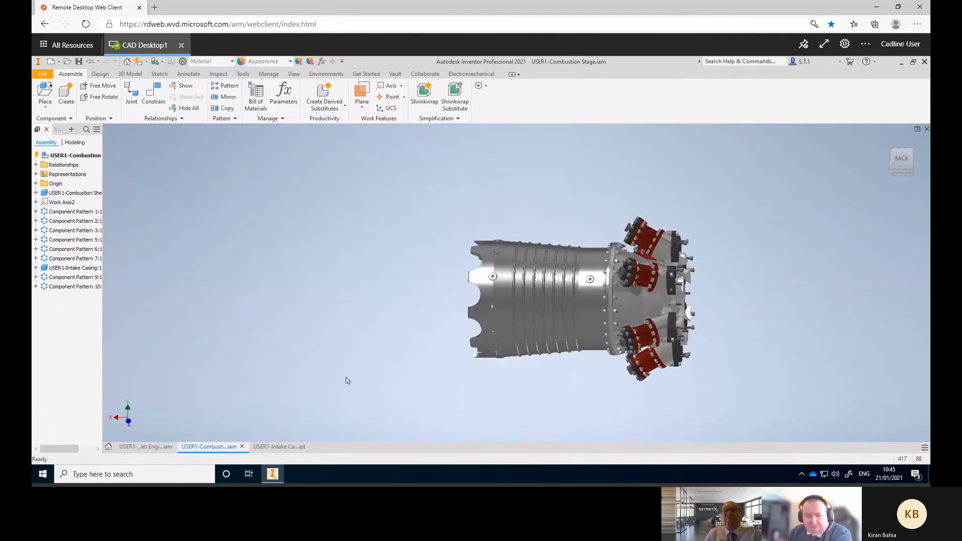
{"action": "left_click", "coordinate": [275, 446]}
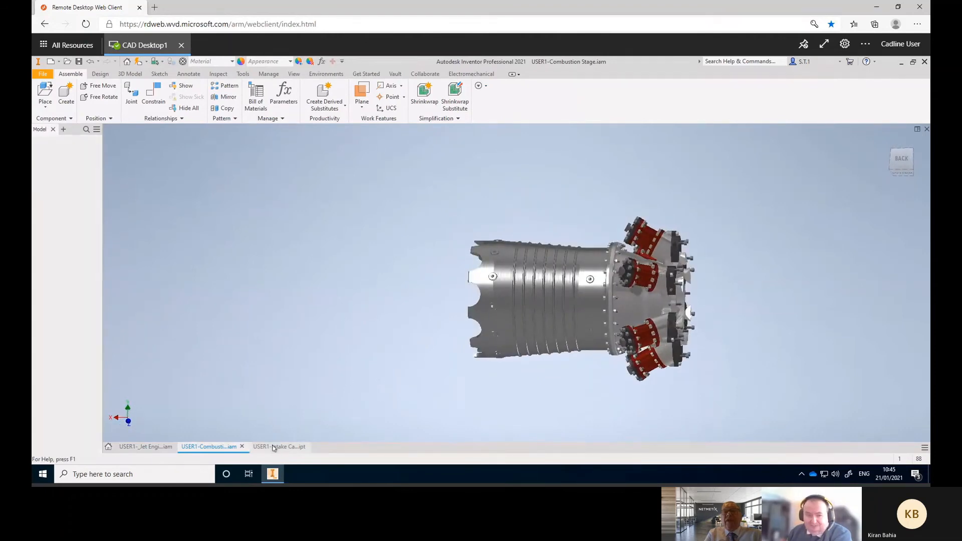
{"action": "left_click", "coordinate": [155, 447]}
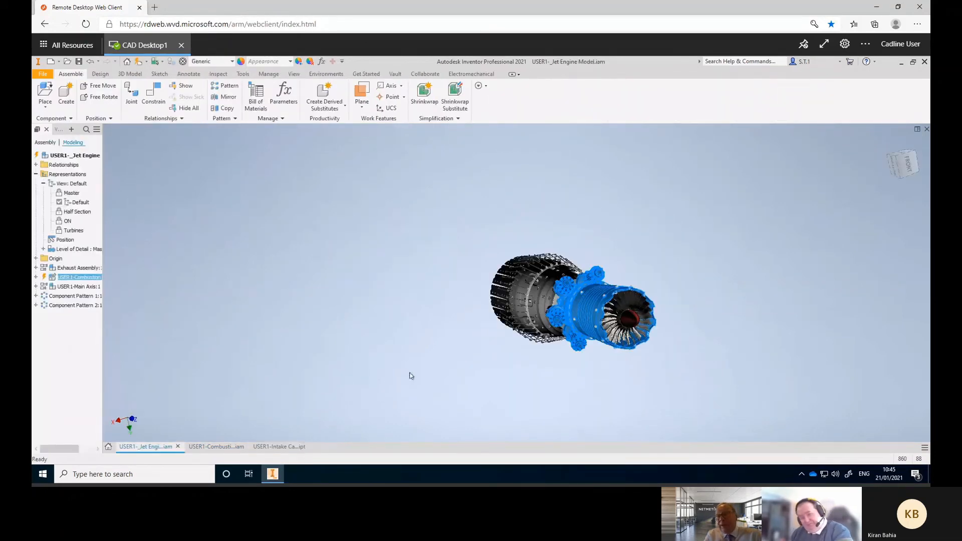